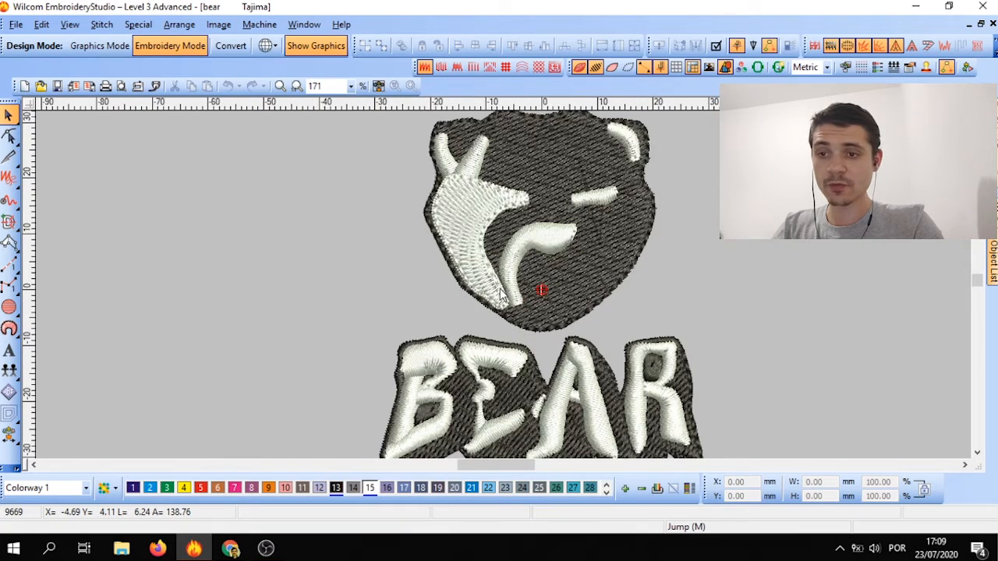
Select the whole bear design and scale it down proportionally to about 55.7 mm wide and 62.5 mm high.
{"action": "scroll", "coordinate": [504, 291], "scroll_direction": "down", "scroll_amount": 2}
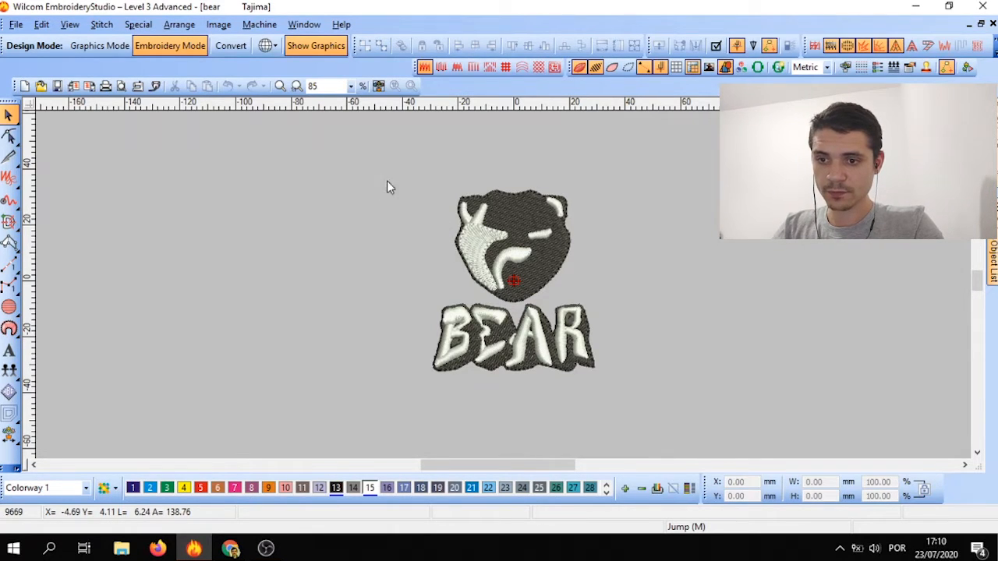
{"action": "left_click_drag", "start_coordinate": [687, 409], "coordinate": [688, 420]}
{"action": "left_click", "coordinate": [687, 419]}
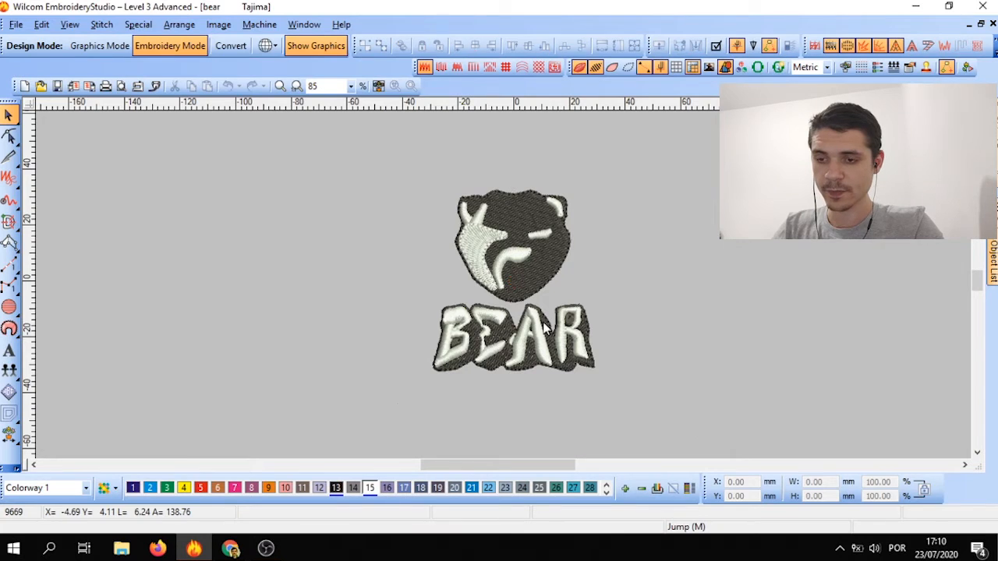
{"action": "key", "text": "ctrl+a"}
{"action": "left_click", "coordinate": [375, 220]}
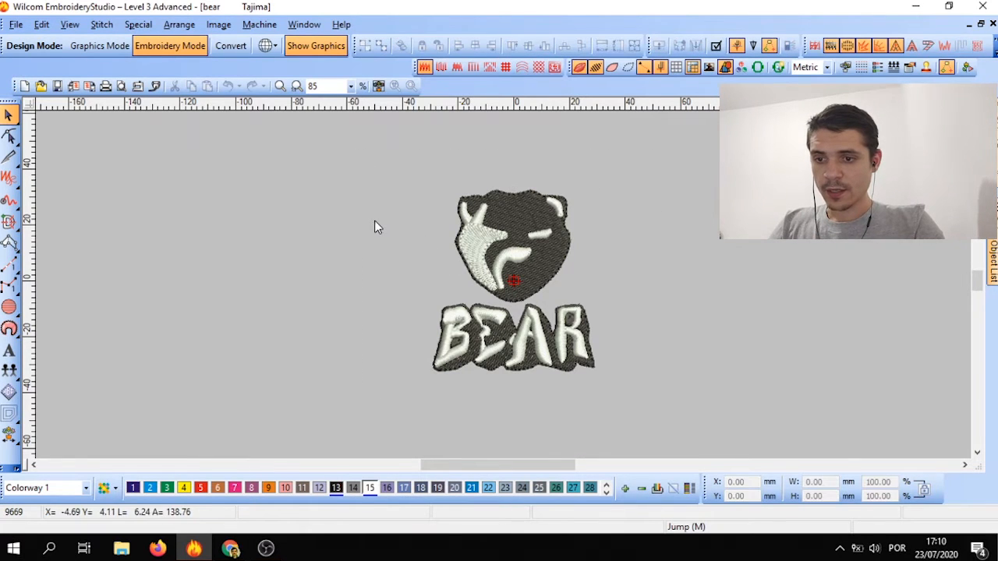
{"action": "key", "text": "ctrl+a"}
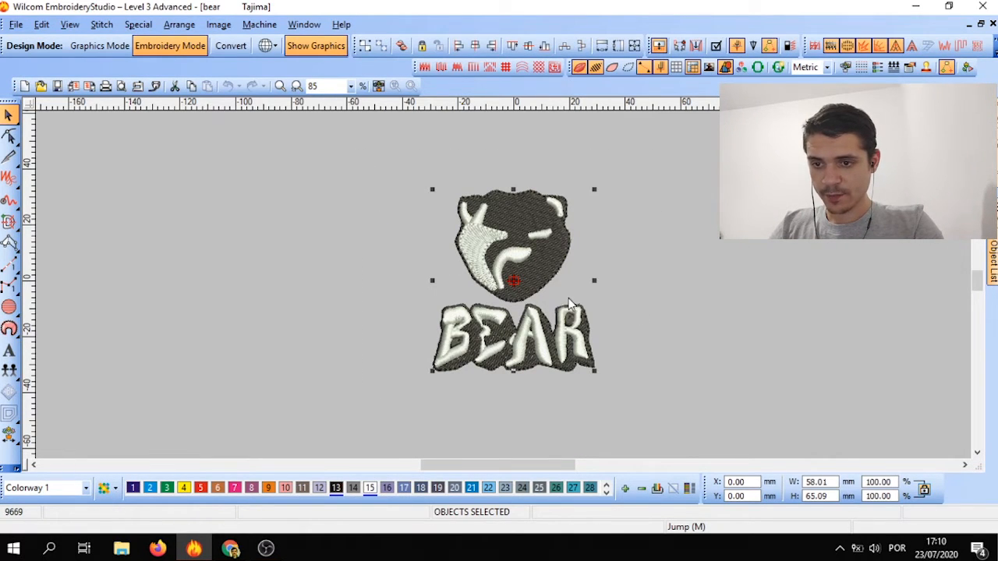
{"action": "scroll", "coordinate": [519, 285], "scroll_direction": "up", "scroll_amount": 1}
{"action": "scroll", "coordinate": [549, 262], "scroll_direction": "down", "scroll_amount": 1}
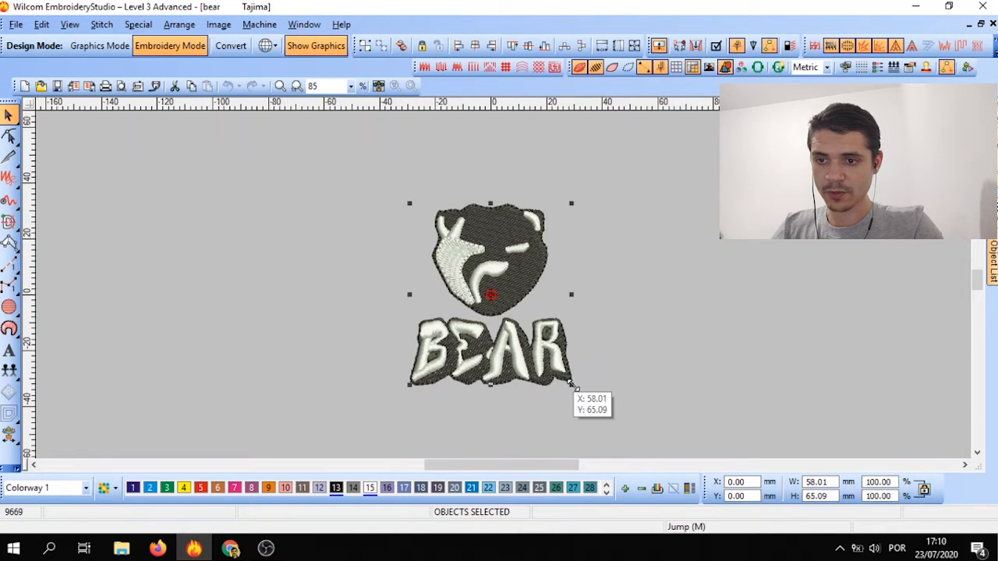
{"action": "mouse_move", "coordinate": [573, 385]}
{"action": "left_mouse_down"}
{"action": "mouse_move", "coordinate": [584, 349]}
{"action": "mouse_move", "coordinate": [602, 398]}
{"action": "mouse_move", "coordinate": [506, 383]}
{"action": "mouse_move", "coordinate": [578, 379]}
{"action": "left_mouse_up"}
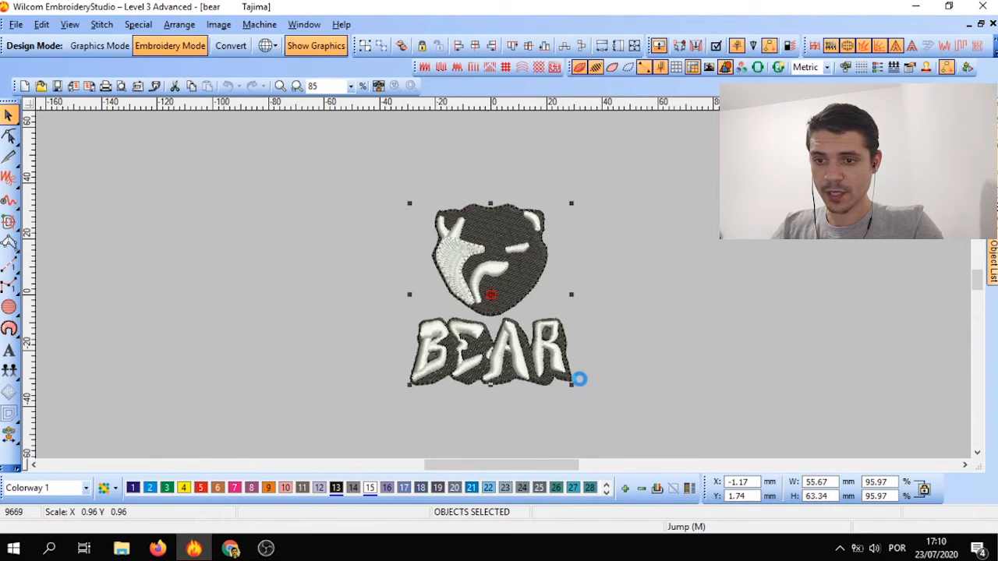
Reselect the whole design and shrink it proportionally to about 54.5 mm wide and 61.2 mm high.
{"action": "left_click", "coordinate": [413, 287]}
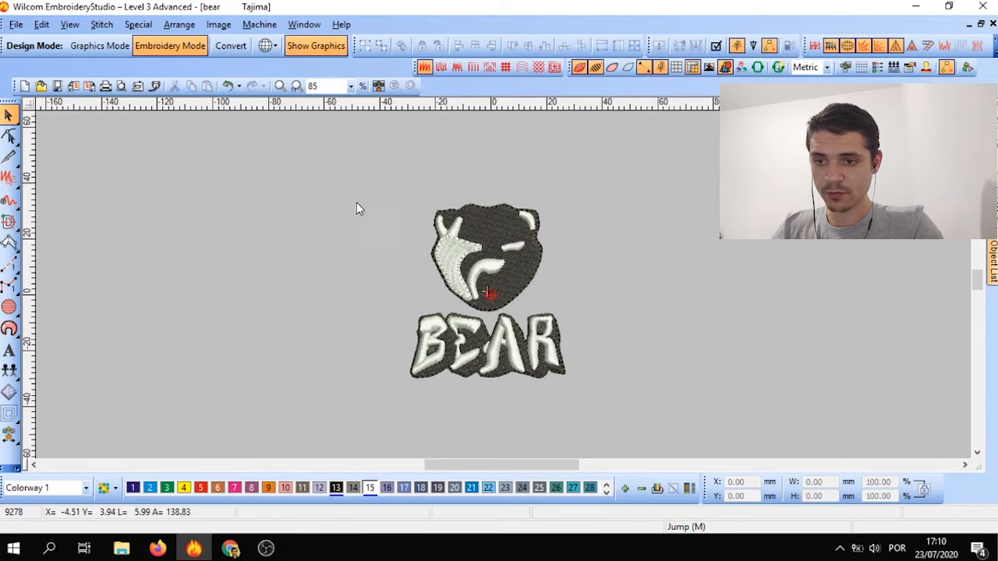
{"action": "left_click_drag", "start_coordinate": [352, 182], "coordinate": [624, 406]}
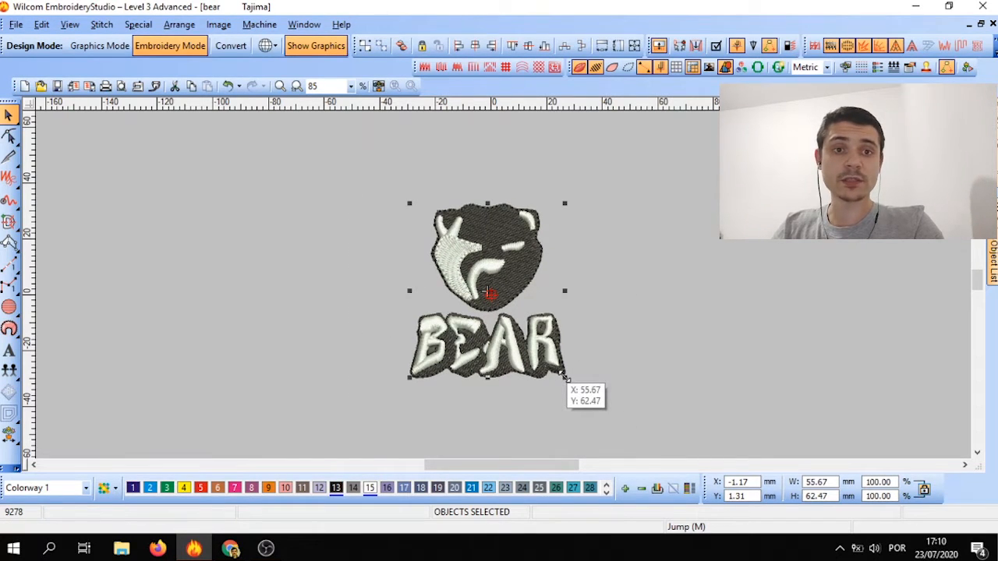
{"action": "left_click_drag", "start_coordinate": [565, 377], "coordinate": [568, 356]}
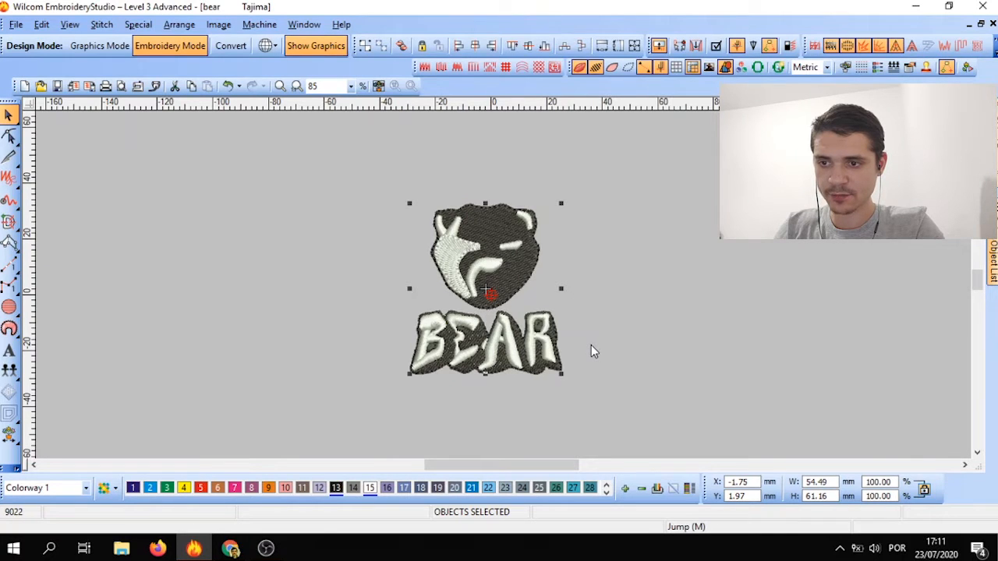
Try stretching the design horizontally to about 74 mm wide and scaling it proportionally to about 53 mm wide, undoing each resize.
{"action": "mouse_move", "coordinate": [561, 288]}
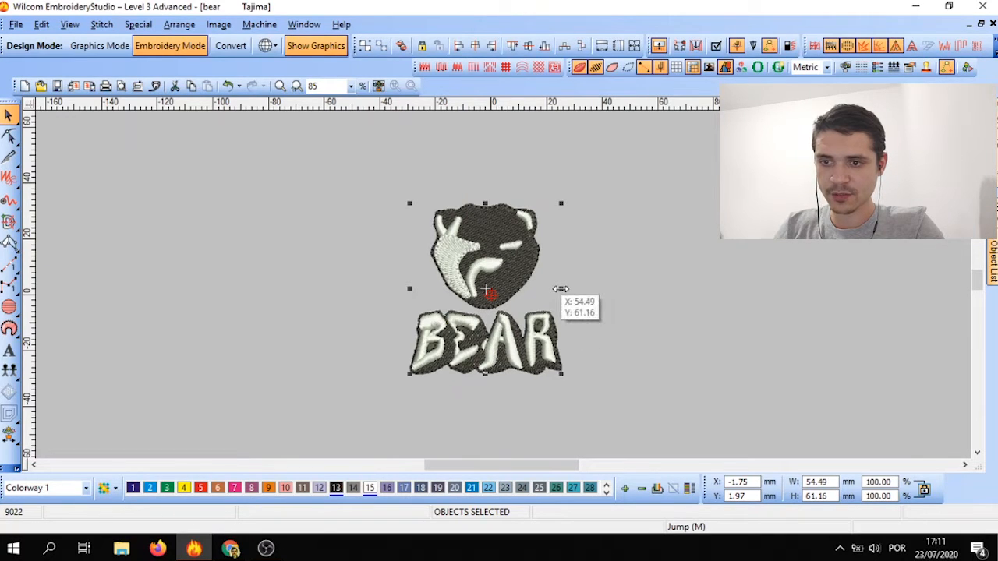
{"action": "left_click_drag", "start_coordinate": [560, 289], "coordinate": [616, 289]}
{"action": "mouse_move", "coordinate": [803, 291]}
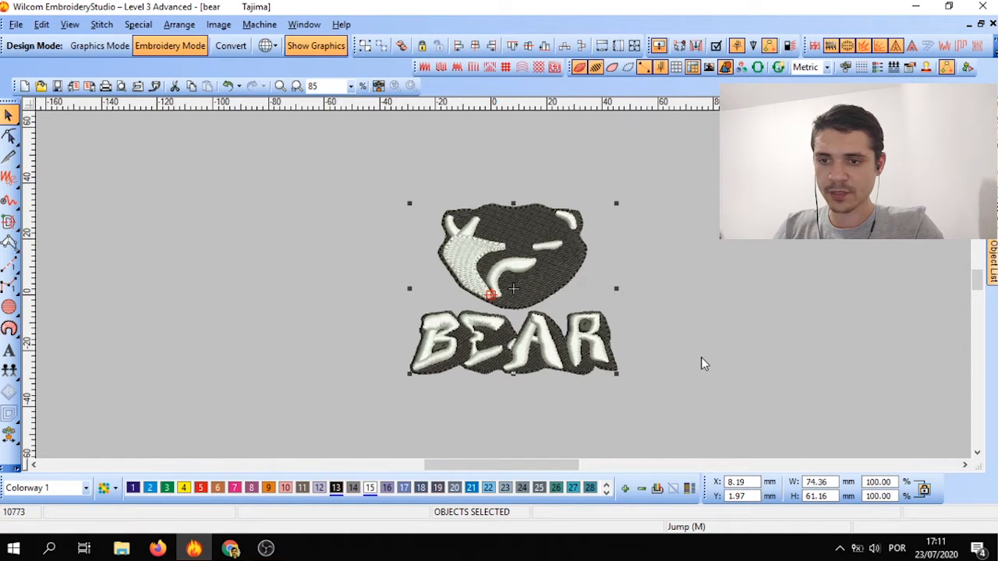
{"action": "key", "text": "ctrl+z"}
{"action": "key", "text": "ctrl+z"}
{"action": "key", "text": "ctrl+z"}
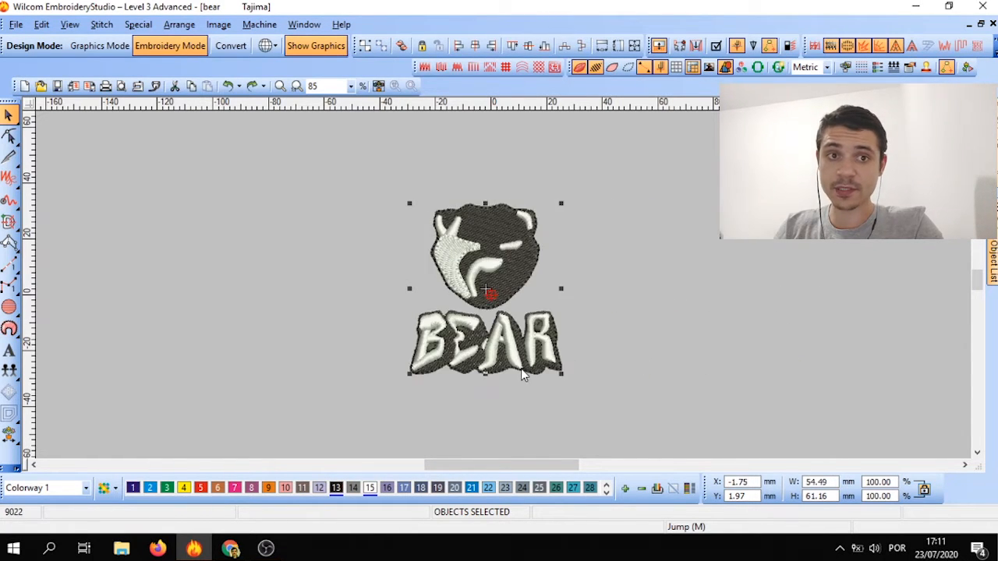
{"action": "left_click_drag", "start_coordinate": [561, 375], "coordinate": [582, 370]}
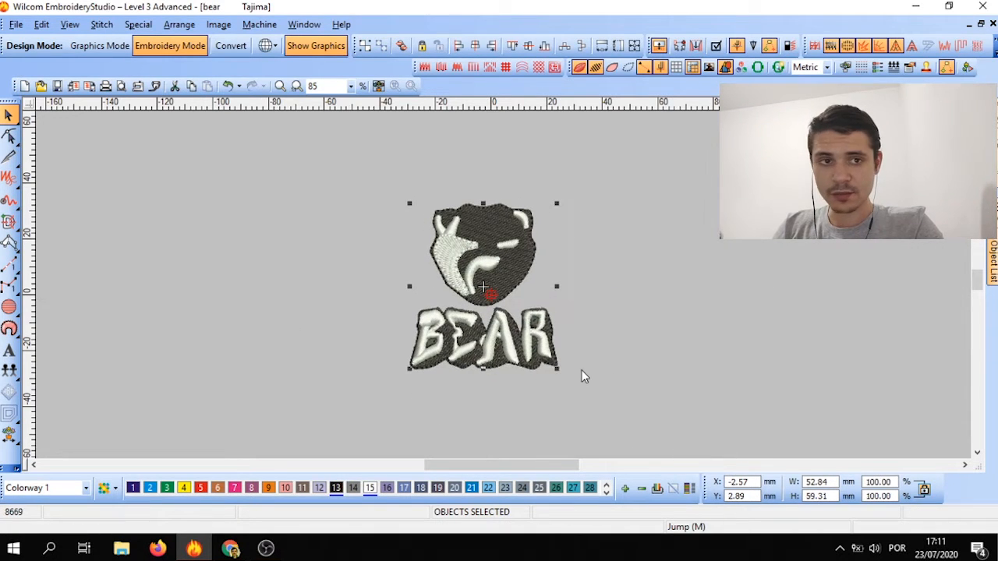
{"action": "key", "text": "ctrl+z"}
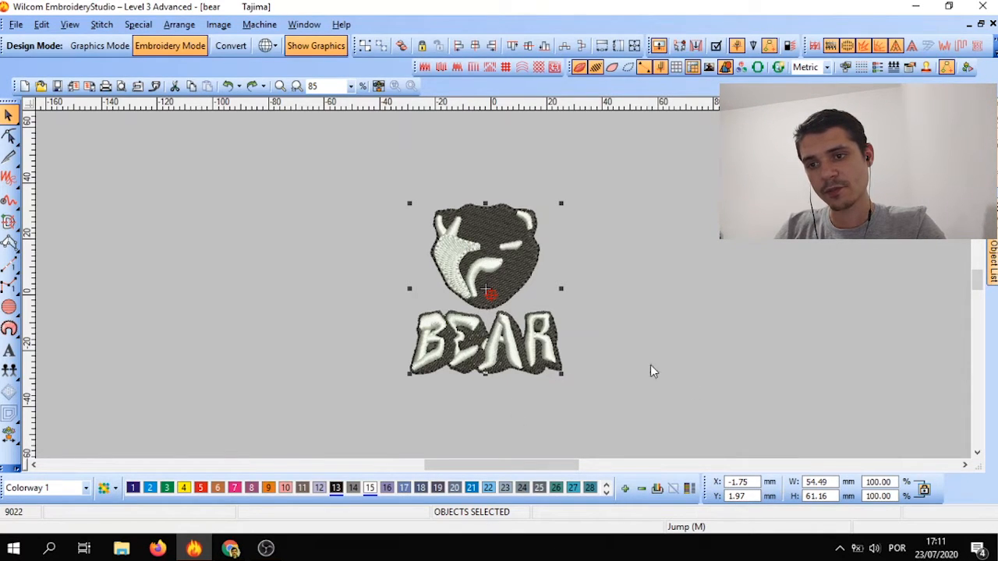
Set the selected design's X position to 0 mm.
{"action": "left_click", "coordinate": [740, 482]}
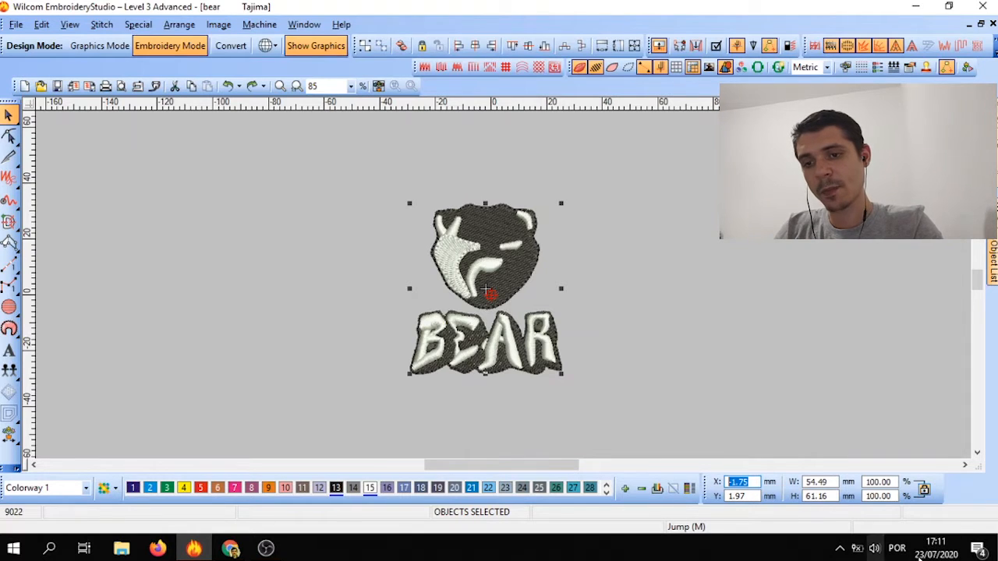
{"action": "type", "text": "0"}
{"action": "key", "text": "Return"}
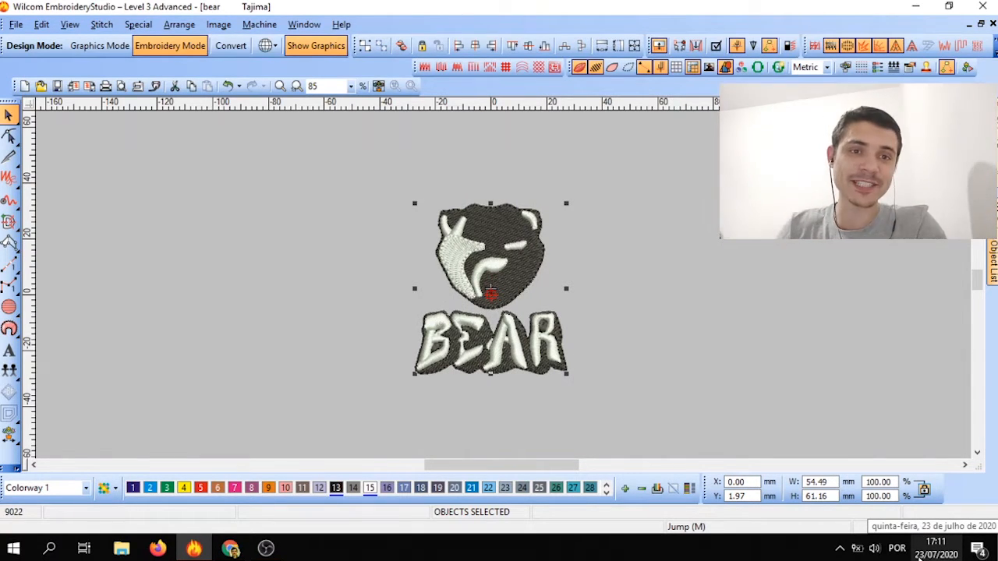
Try moving the design away from the origin to X about -66 mm and about -71 mm, undoing each move.
{"action": "left_click_drag", "start_coordinate": [518, 270], "coordinate": [333, 253]}
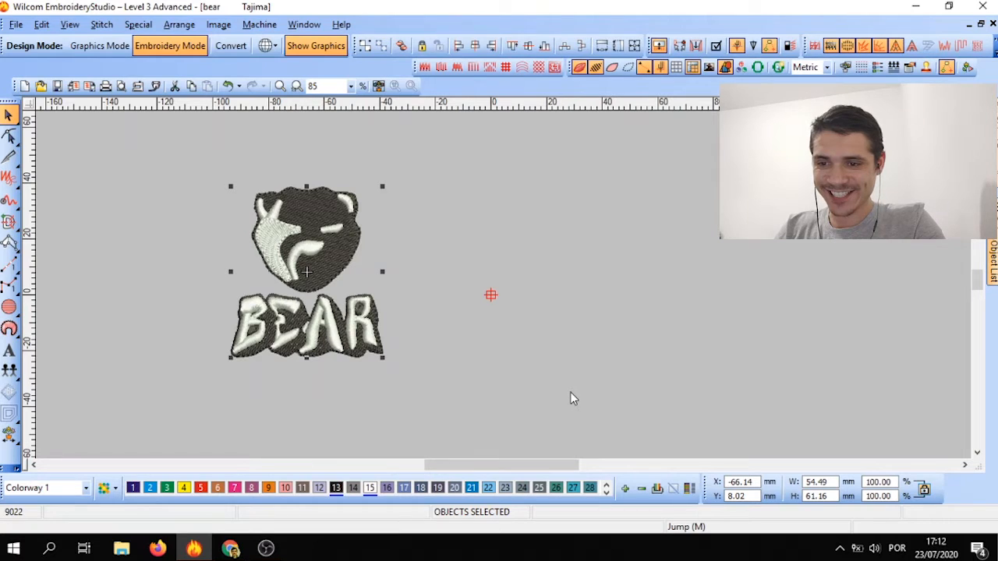
{"action": "key", "text": "ctrl+z"}
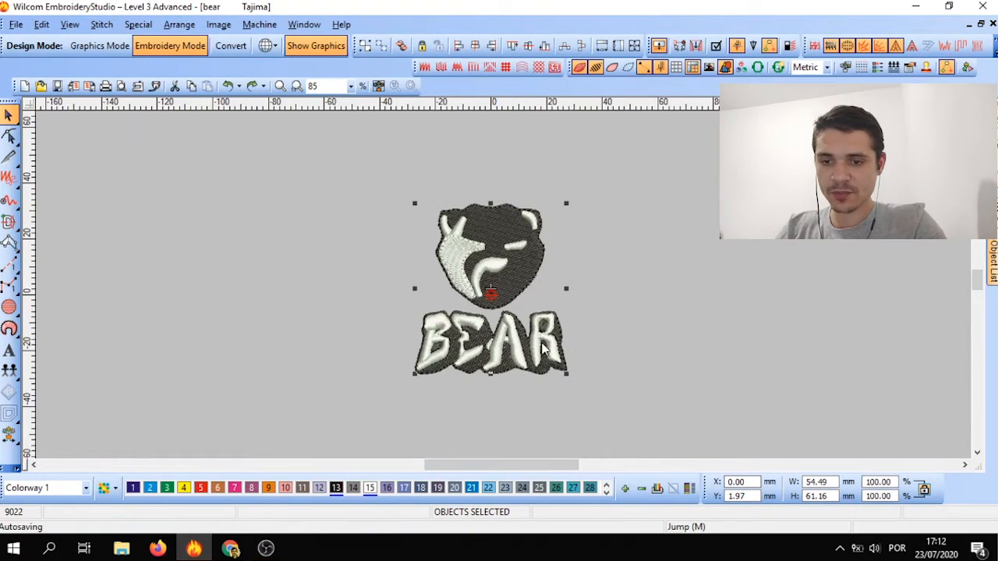
{"action": "left_click_drag", "start_coordinate": [540, 349], "coordinate": [342, 328]}
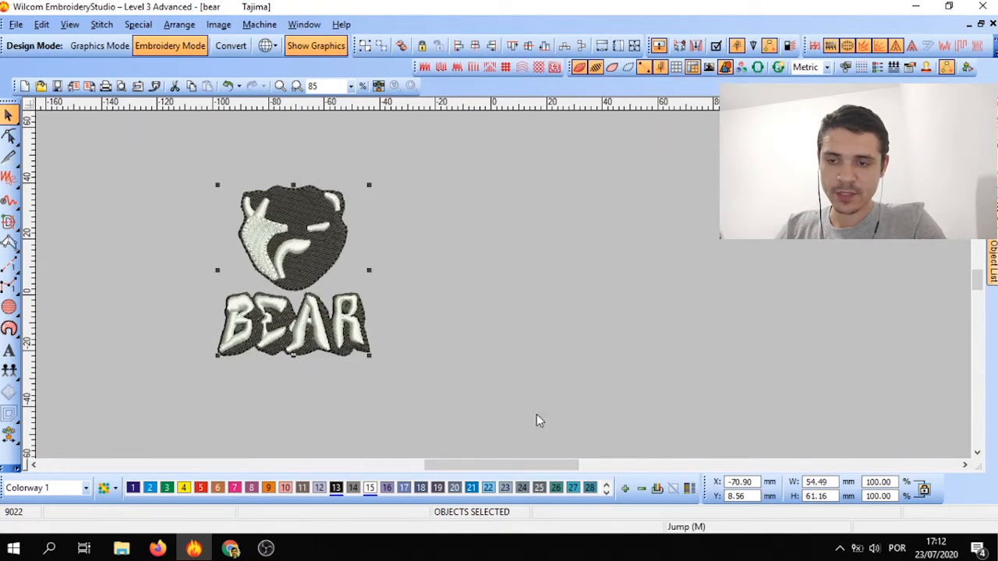
{"action": "key", "text": "ctrl+z"}
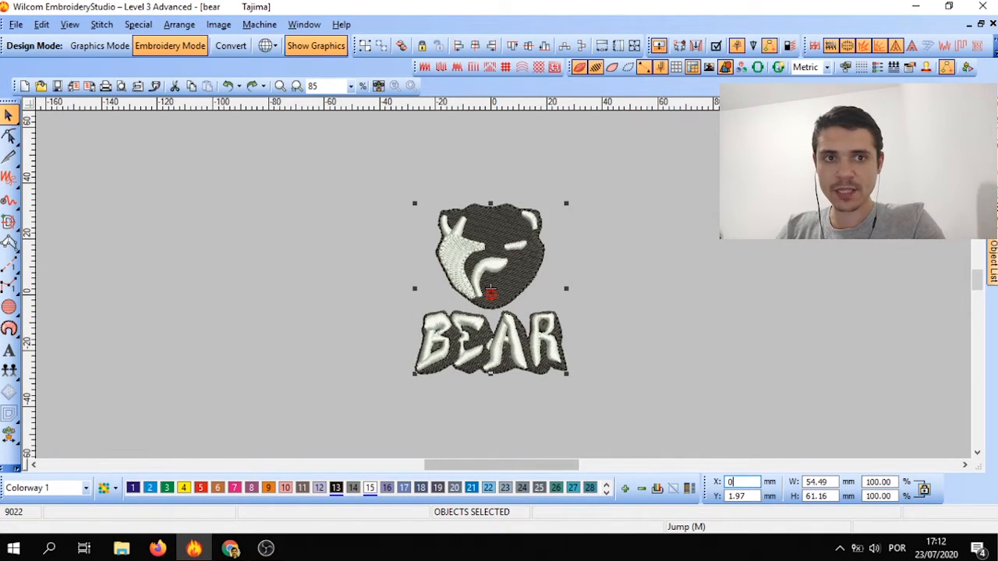
Centre the design on the origin with X and Y positions of 0 mm and deselect it.
{"action": "key", "text": "Tab"}
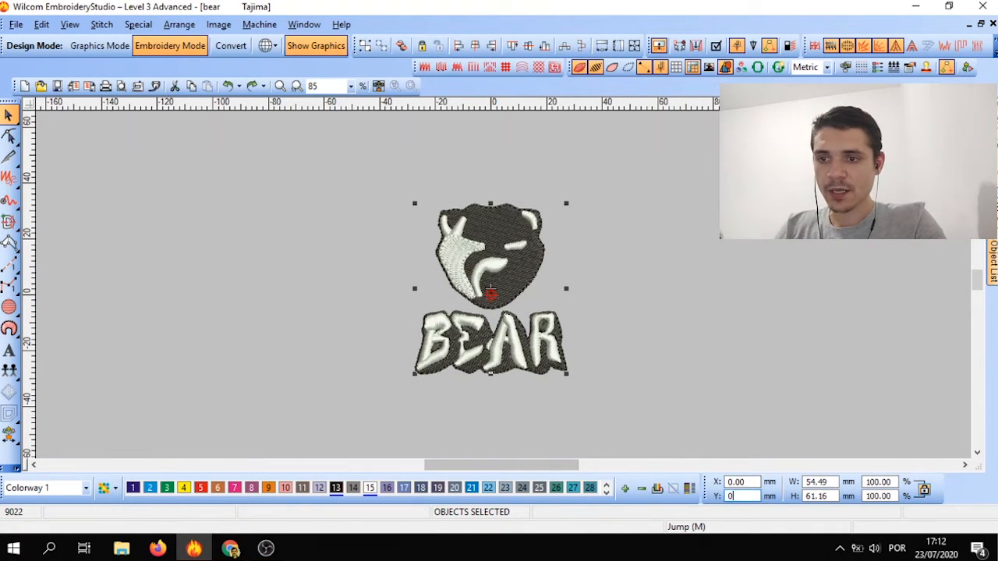
{"action": "key", "text": "Return"}
{"action": "left_click", "coordinate": [676, 346]}
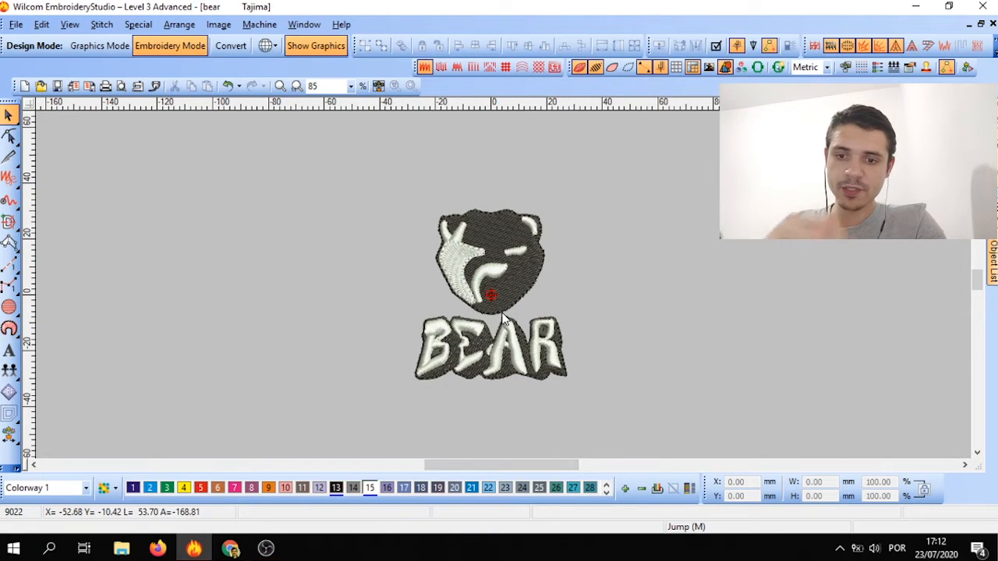
{"action": "scroll", "coordinate": [501, 313], "scroll_direction": "up", "scroll_amount": 1}
{"action": "scroll", "coordinate": [503, 284], "scroll_direction": "down", "scroll_amount": 1}
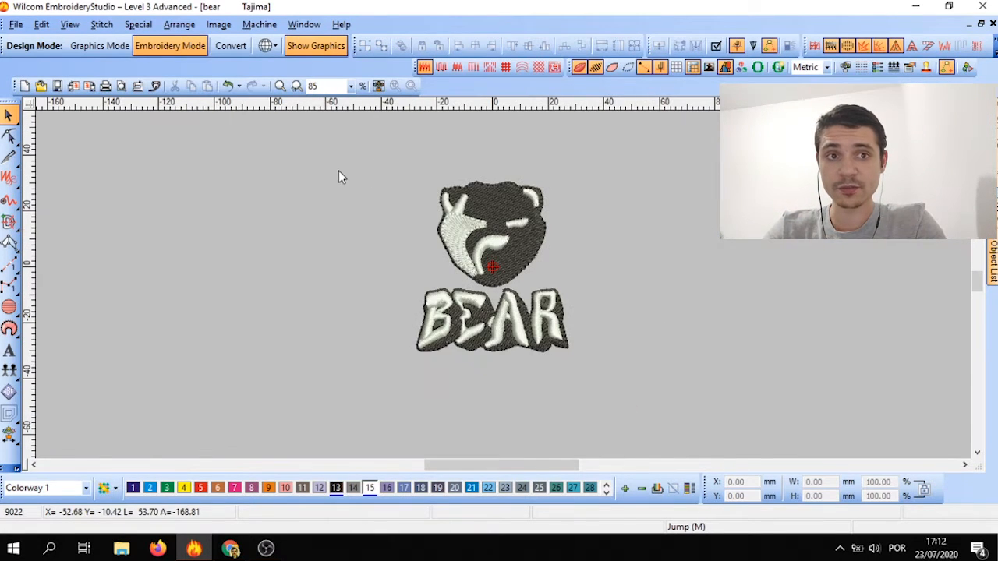
Try resizing the whole design proportionally to 100 mm wide, inspect the enlarged stitching, and undo the resize.
{"action": "key", "text": "ctrl+a"}
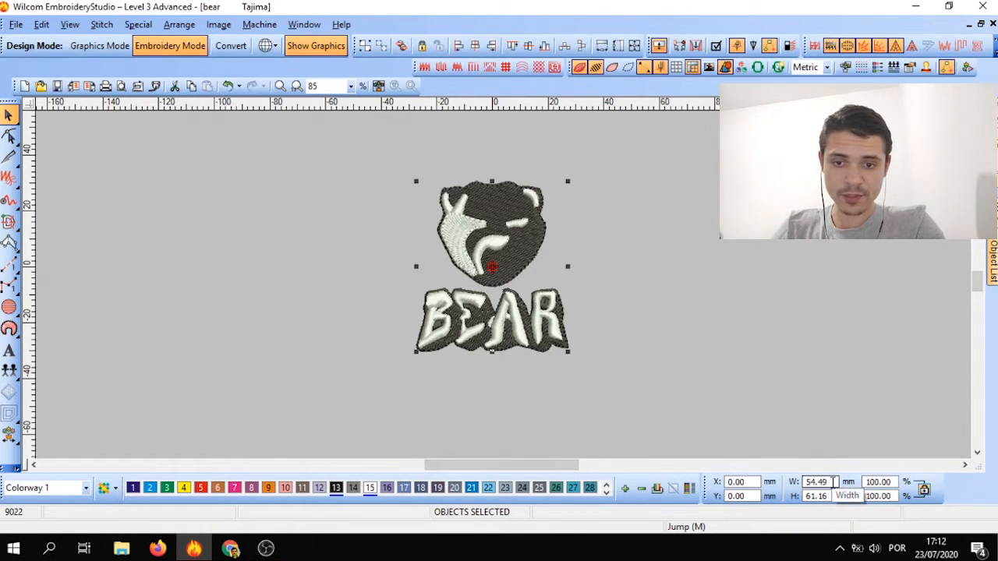
{"action": "left_click_drag", "start_coordinate": [833, 483], "coordinate": [761, 485]}
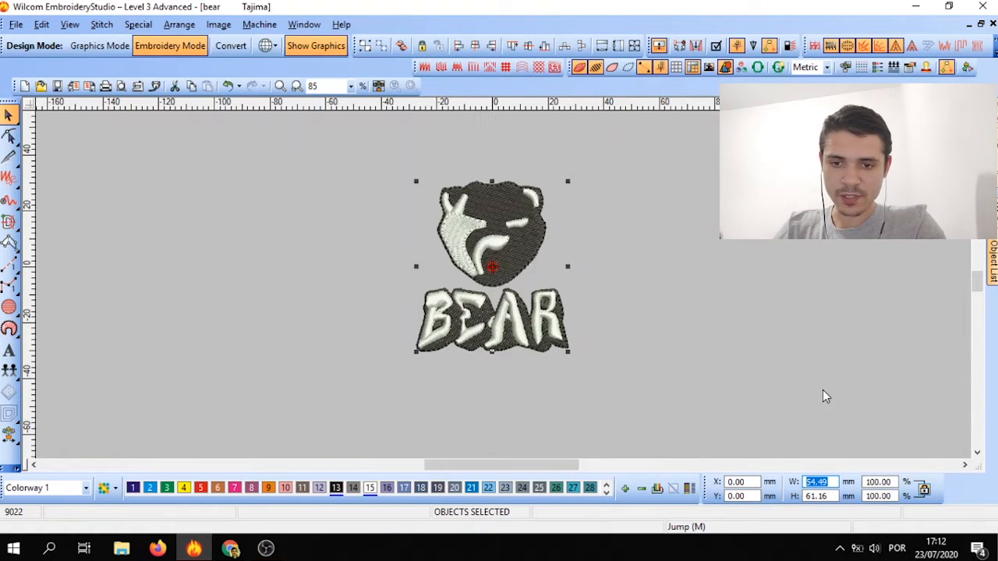
{"action": "type", "text": "100"}
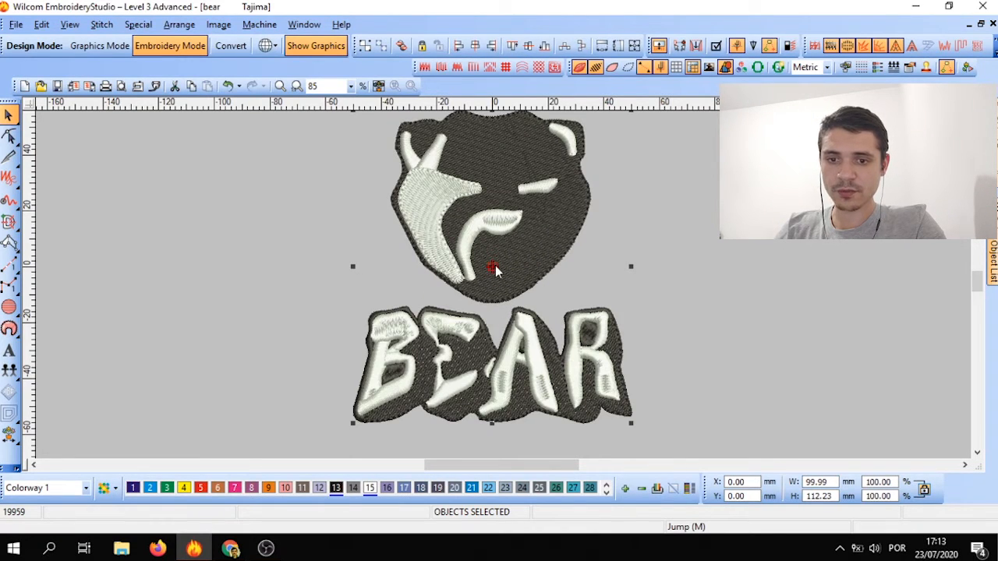
{"action": "scroll", "coordinate": [487, 269], "scroll_direction": "down", "scroll_amount": 1}
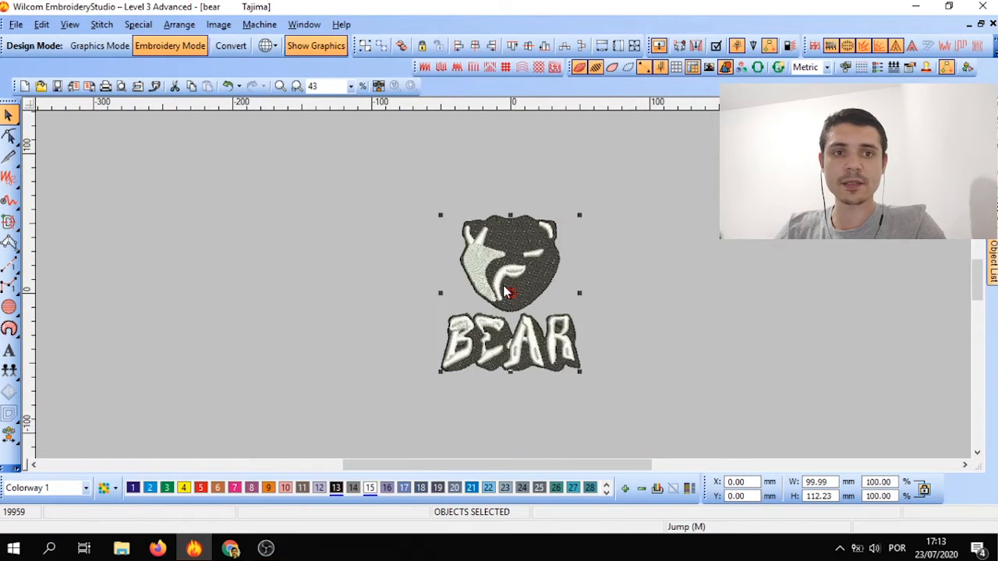
{"action": "scroll", "coordinate": [506, 289], "scroll_direction": "up", "scroll_amount": 1}
{"action": "scroll", "coordinate": [503, 284], "scroll_direction": "down", "scroll_amount": 1}
{"action": "scroll", "coordinate": [503, 284], "scroll_direction": "up", "scroll_amount": 1}
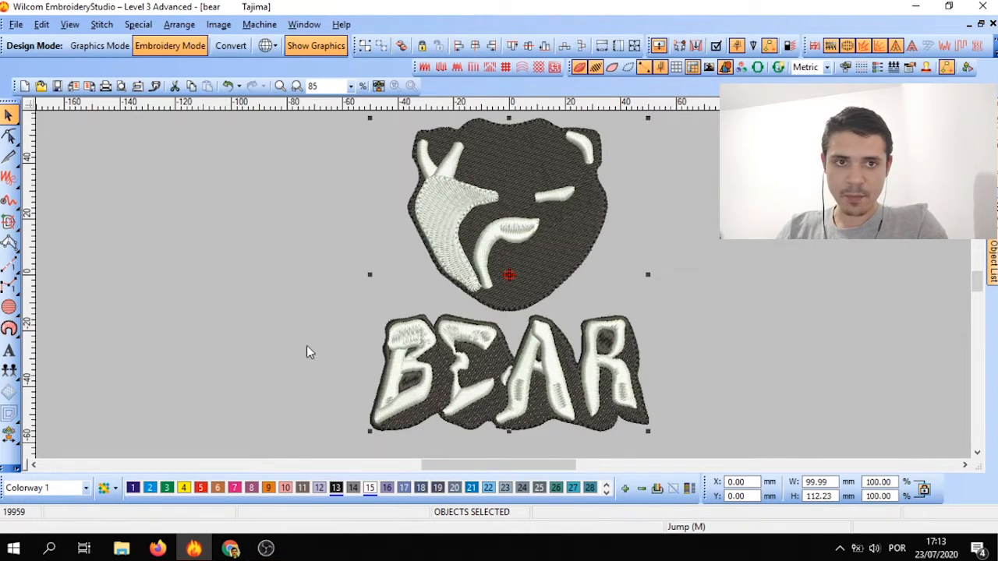
{"action": "key", "text": "ctrl+z"}
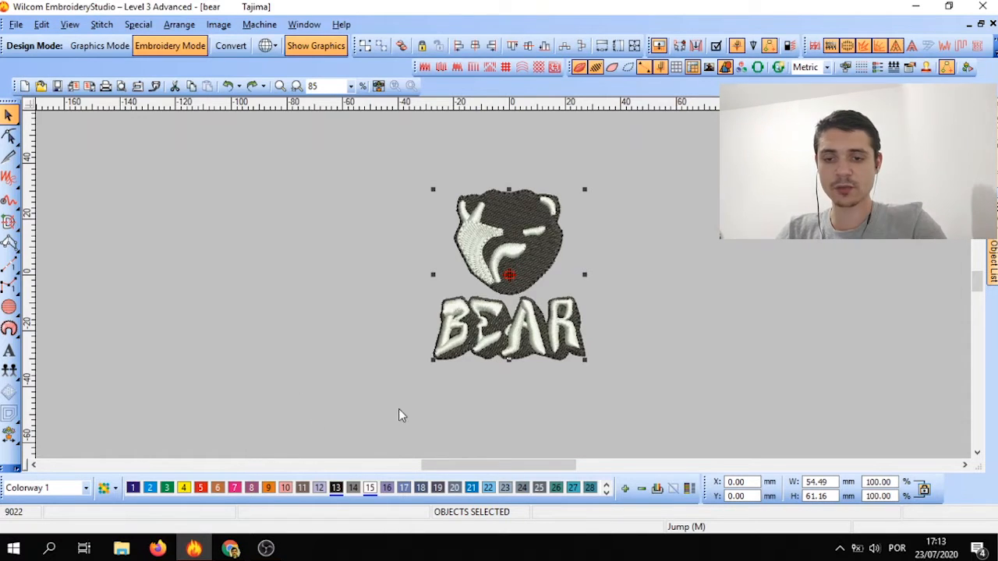
Set the whole design's width to 100 mm with its proportions locked, and inspect the enlarged design.
{"action": "double_click", "coordinate": [833, 483]}
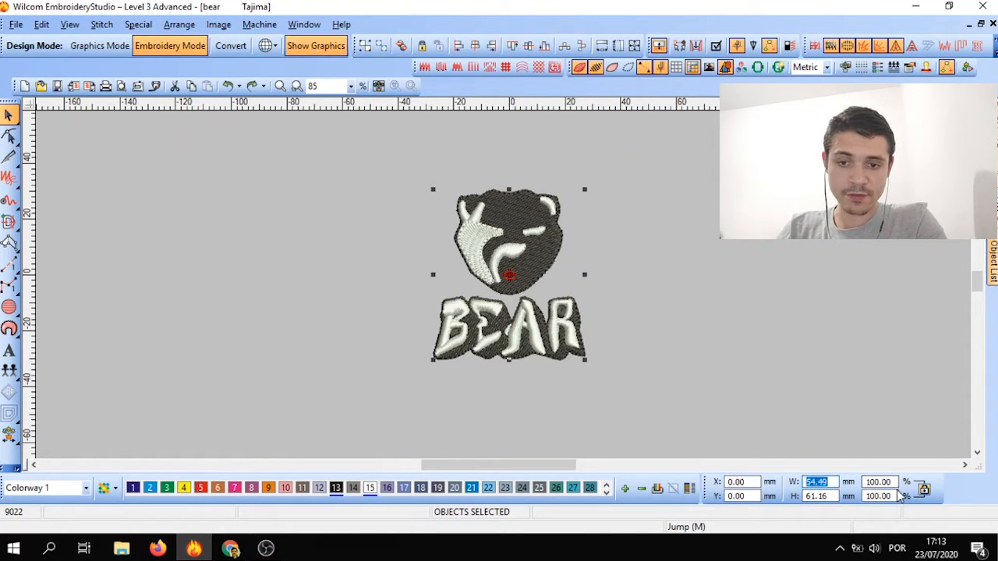
{"action": "type", "text": "100"}
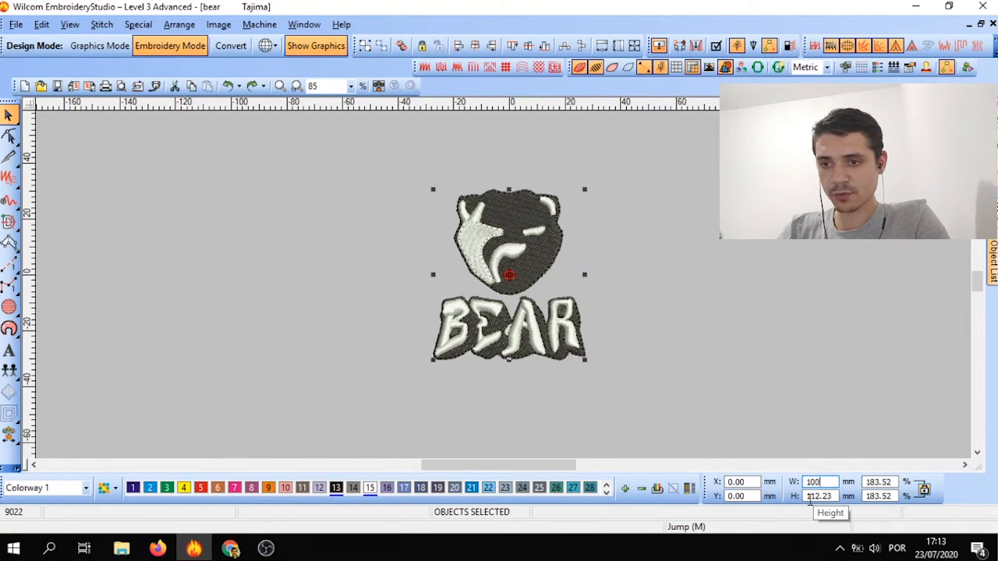
{"action": "key", "text": "Return"}
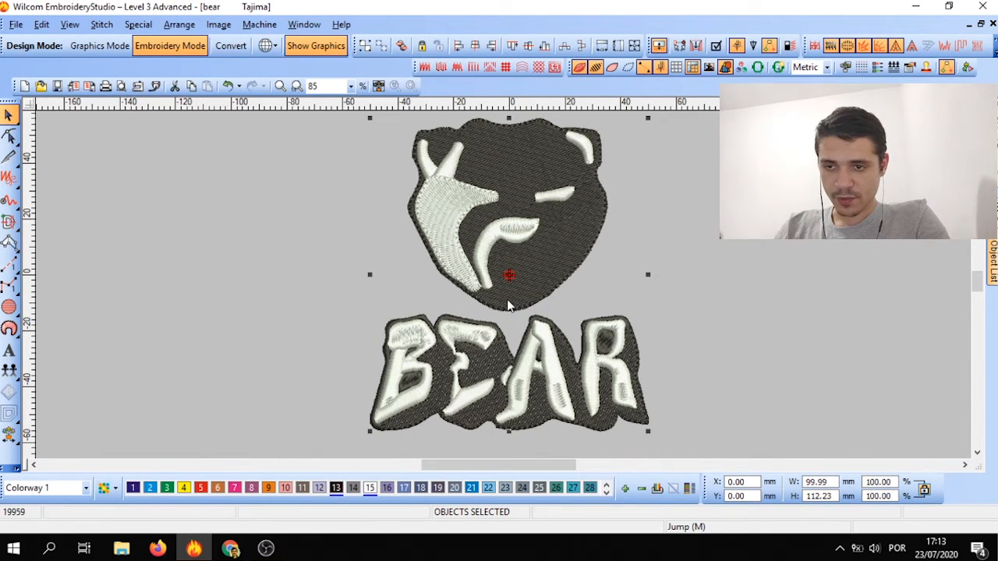
{"action": "scroll", "coordinate": [507, 299], "scroll_direction": "down", "scroll_amount": 1}
{"action": "scroll", "coordinate": [505, 294], "scroll_direction": "up", "scroll_amount": 1}
{"action": "scroll", "coordinate": [504, 290], "scroll_direction": "down", "scroll_amount": 1}
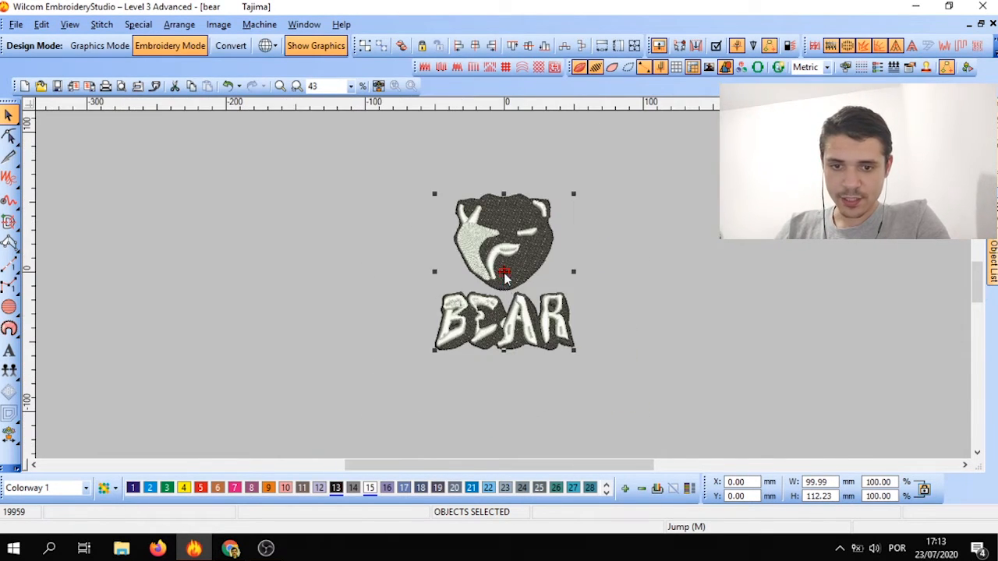
{"action": "scroll", "coordinate": [504, 288], "scroll_direction": "up", "scroll_amount": 1}
{"action": "left_click", "coordinate": [705, 269]}
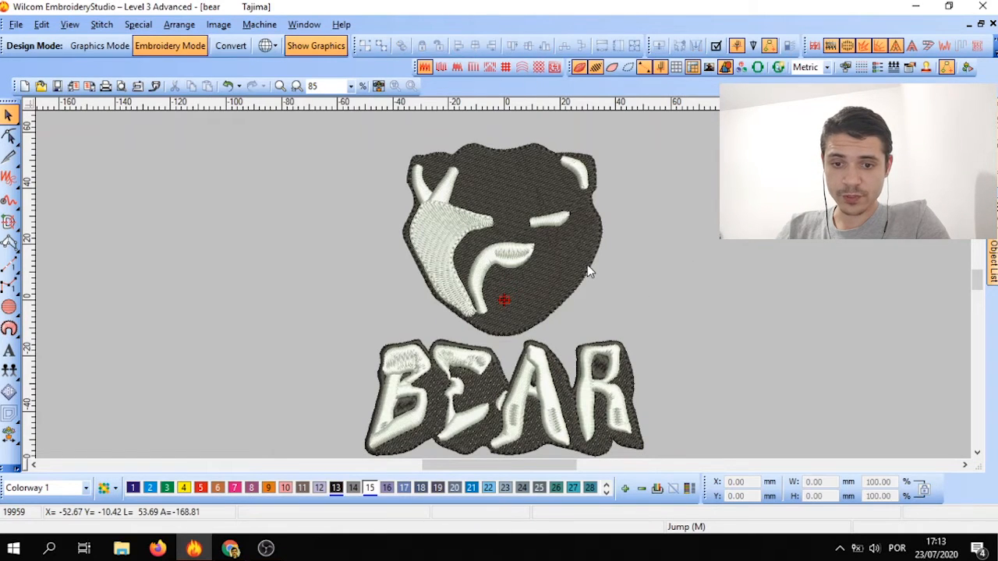
{"action": "key", "text": "ctrl+a"}
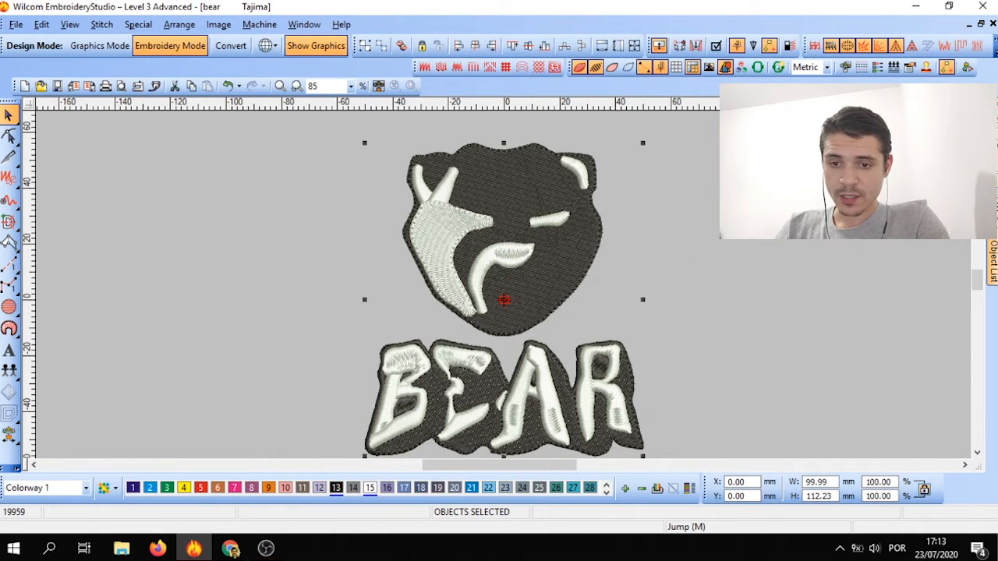
Try setting the whole design's width to 59 mm with its proportions unlocked, and undo the resize.
{"action": "left_click", "coordinate": [925, 497]}
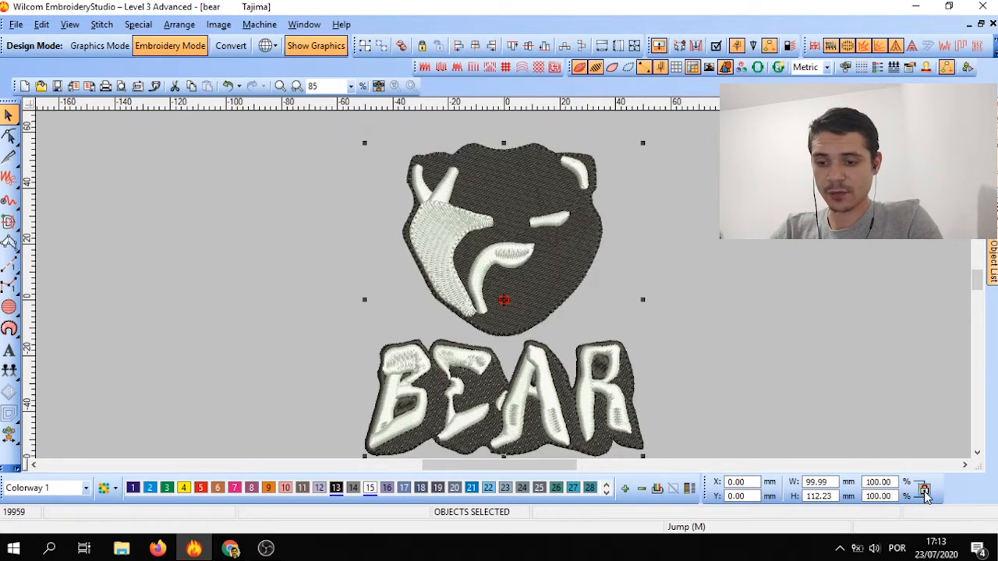
{"action": "double_click", "coordinate": [816, 481]}
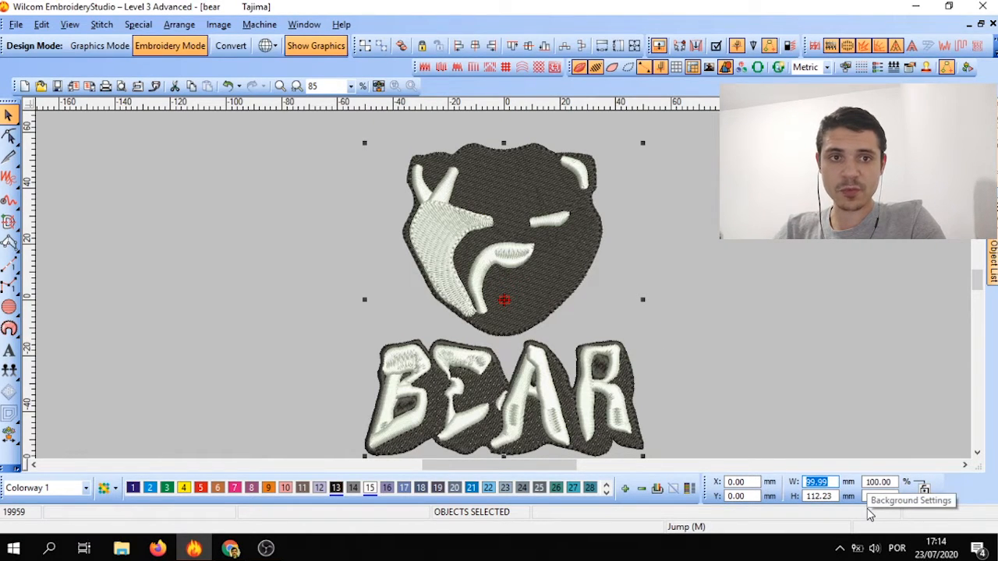
{"action": "type", "text": "59"}
{"action": "key", "text": "Return"}
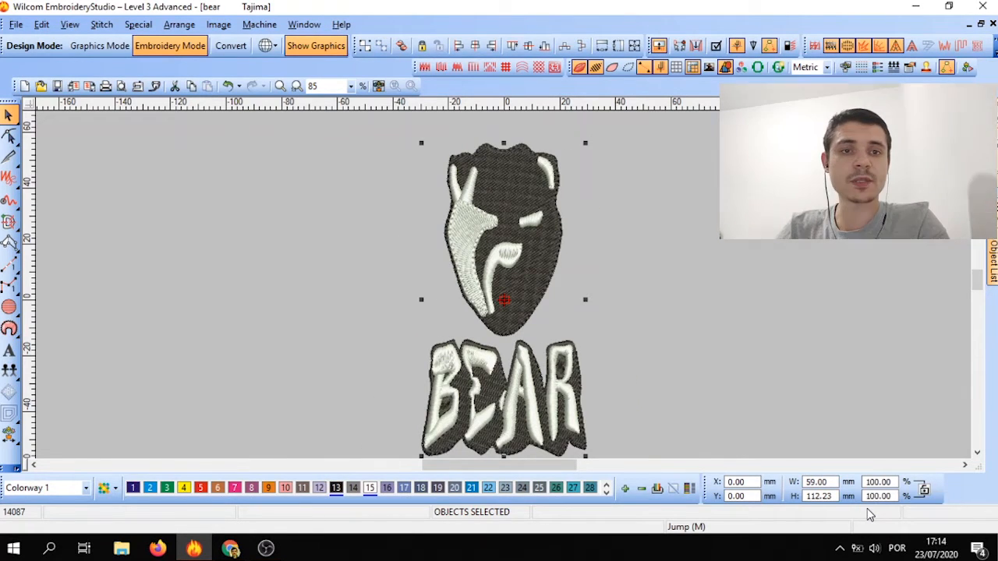
{"action": "key", "text": "ctrl+z"}
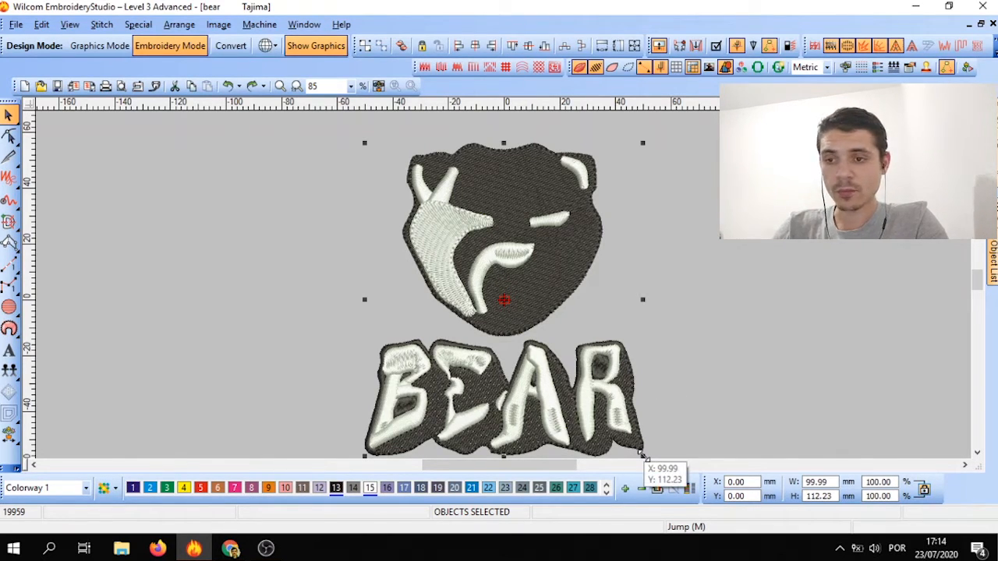
Scale the whole design down proportionally to about 67 by 75 mm, undo a further reduction, and deselect the design.
{"action": "left_click_drag", "start_coordinate": [643, 456], "coordinate": [561, 350]}
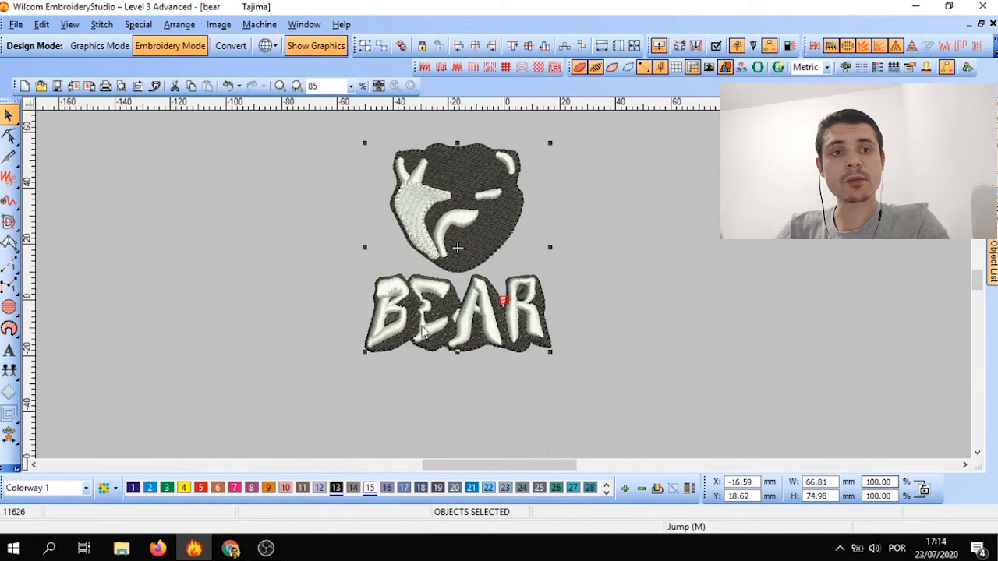
{"action": "left_click_drag", "start_coordinate": [550, 352], "coordinate": [605, 305]}
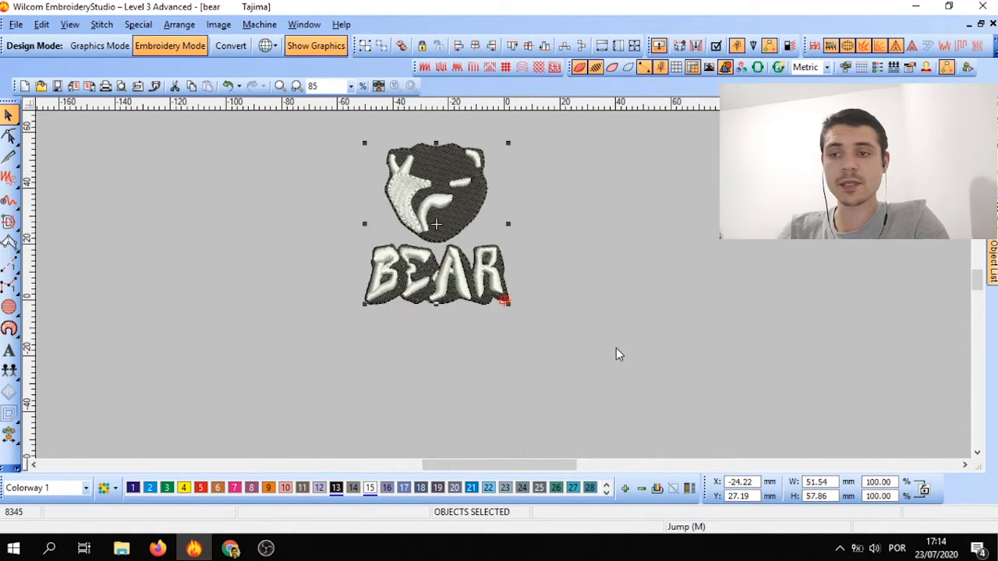
{"action": "key", "text": "ctrl+z"}
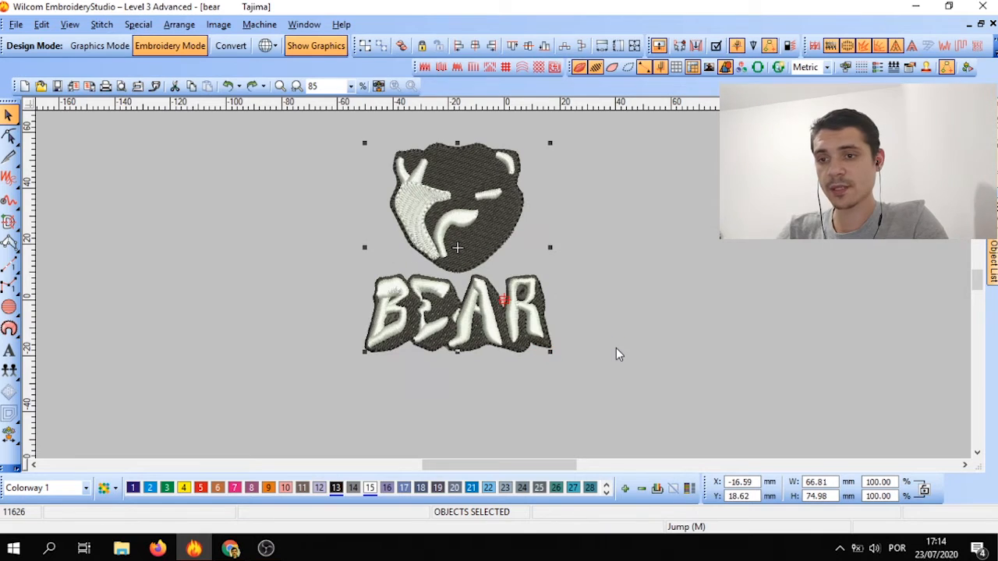
{"action": "left_click", "coordinate": [604, 273]}
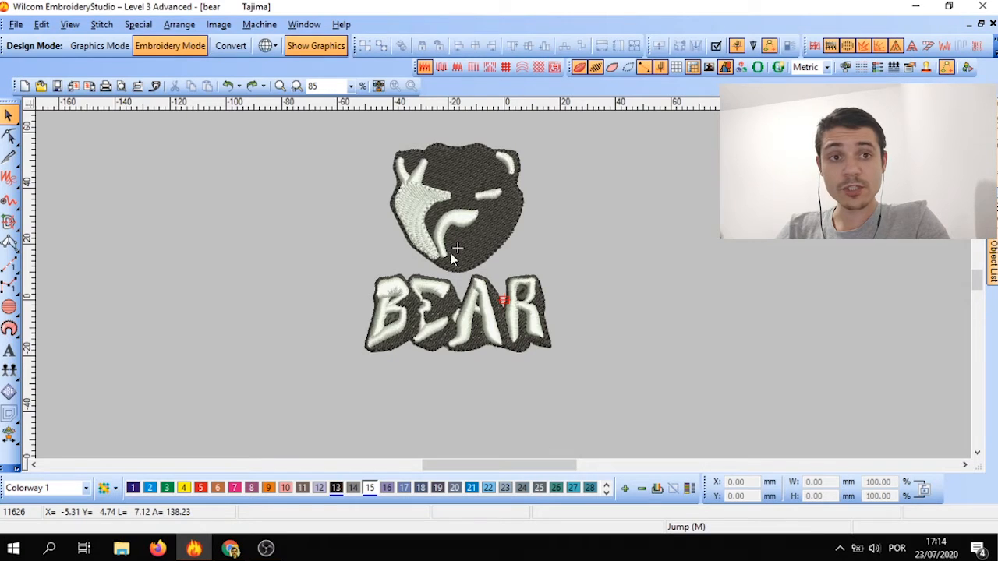
Select the whole bear design and switch its selection to the rotation handles.
{"action": "scroll", "coordinate": [452, 258], "scroll_direction": "down", "scroll_amount": 1}
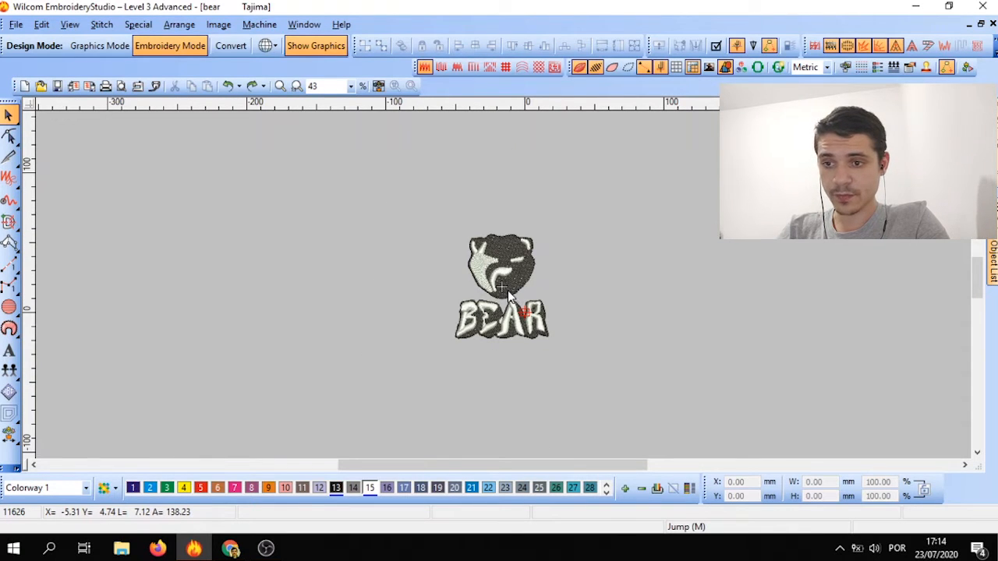
{"action": "scroll", "coordinate": [497, 267], "scroll_direction": "up", "scroll_amount": 2}
{"action": "scroll", "coordinate": [503, 284], "scroll_direction": "down", "scroll_amount": 1}
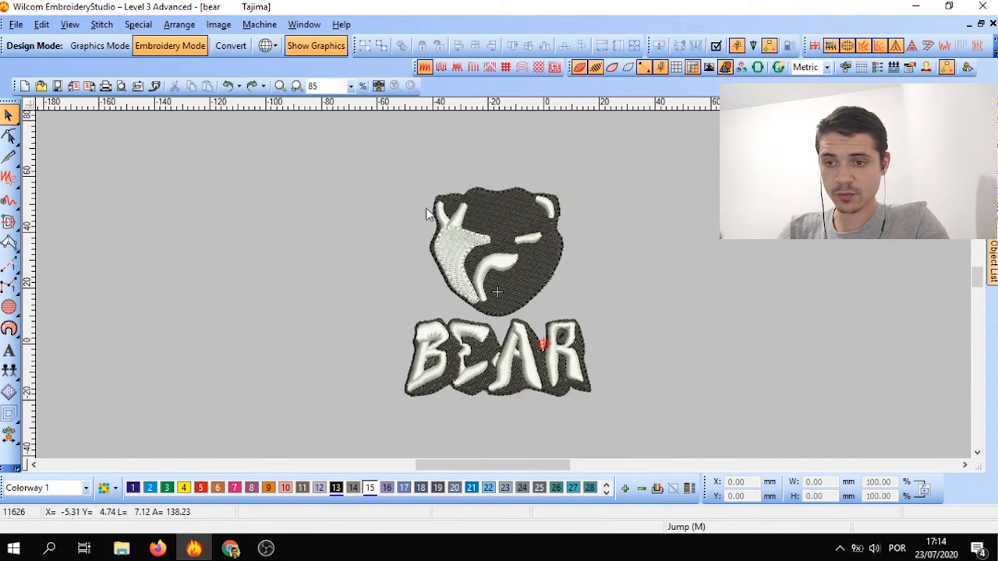
{"action": "left_click_drag", "start_coordinate": [335, 159], "coordinate": [664, 418]}
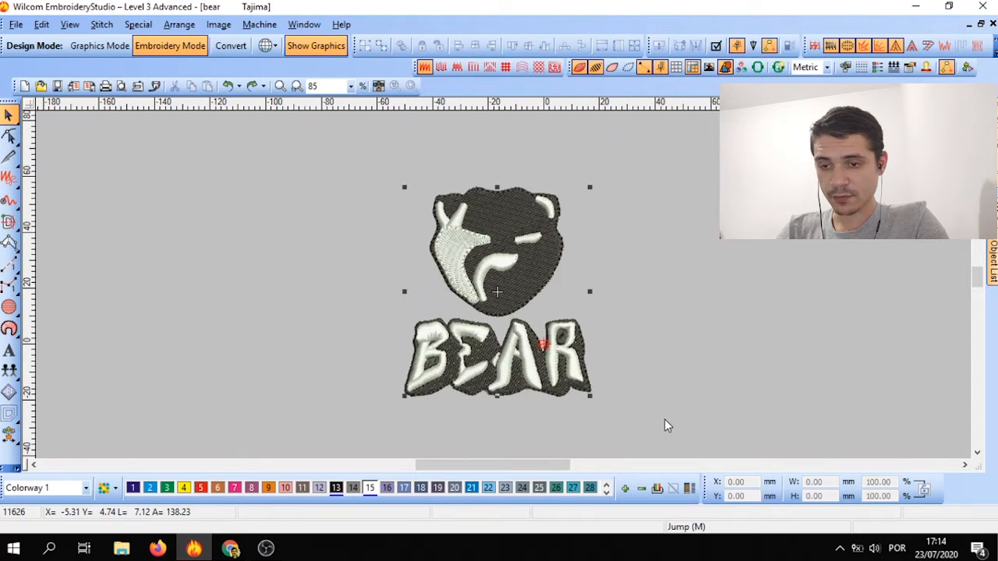
{"action": "left_click", "coordinate": [566, 373]}
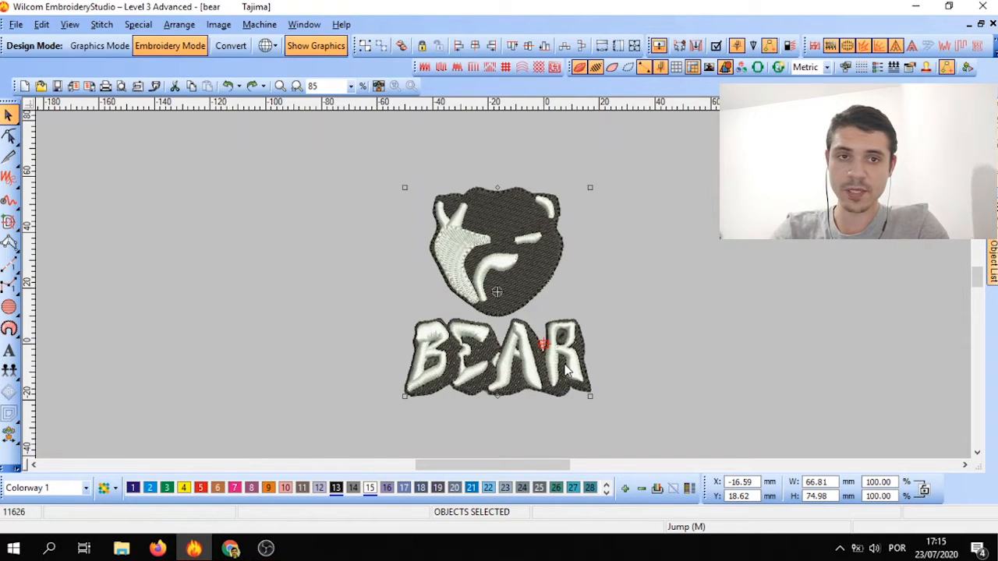
{"action": "left_click_drag", "start_coordinate": [347, 162], "coordinate": [661, 433]}
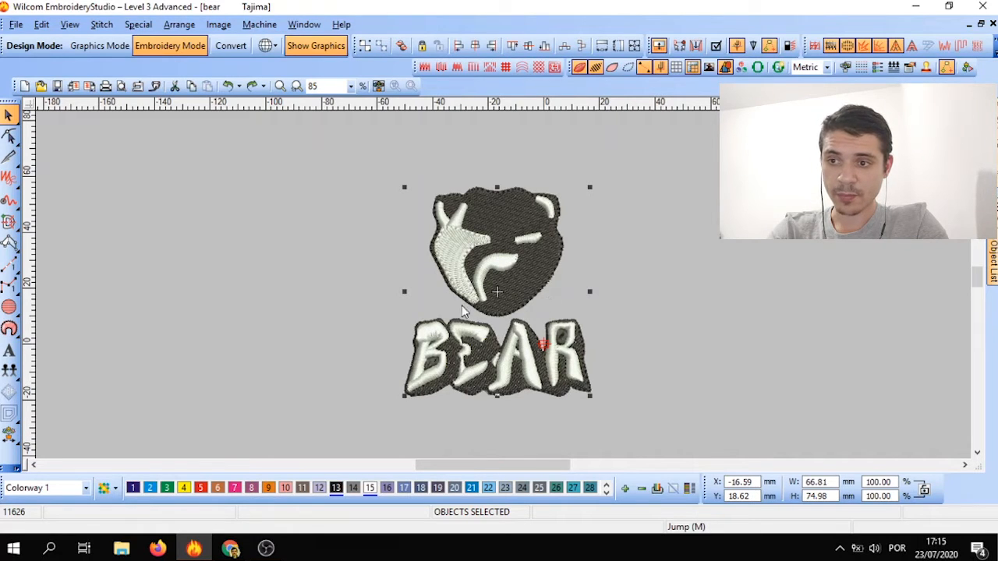
{"action": "left_click", "coordinate": [523, 265]}
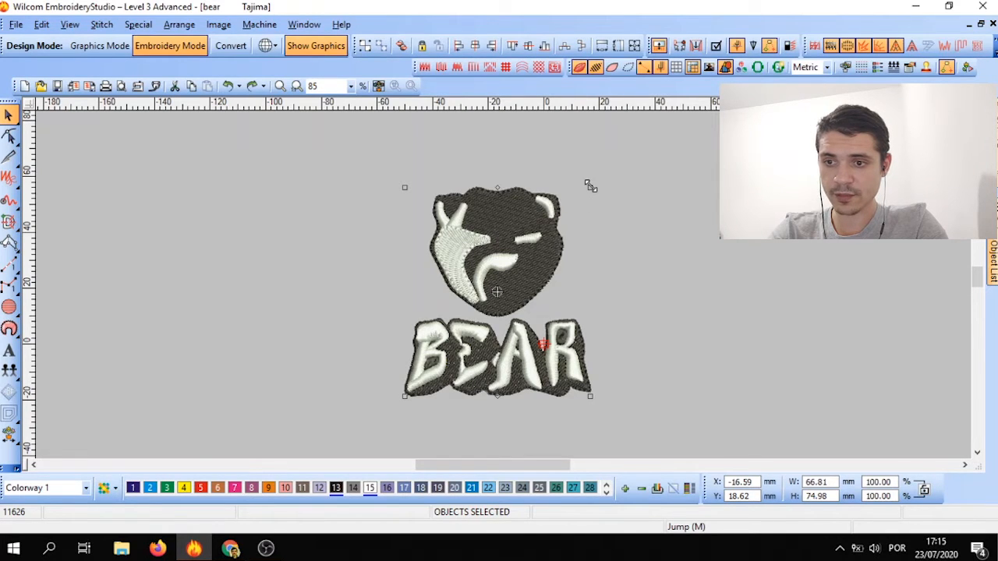
Try rotating the design about 90° counterclockwise and about 90° clockwise, undoing each rotation.
{"action": "left_click_drag", "start_coordinate": [590, 185], "coordinate": [407, 215]}
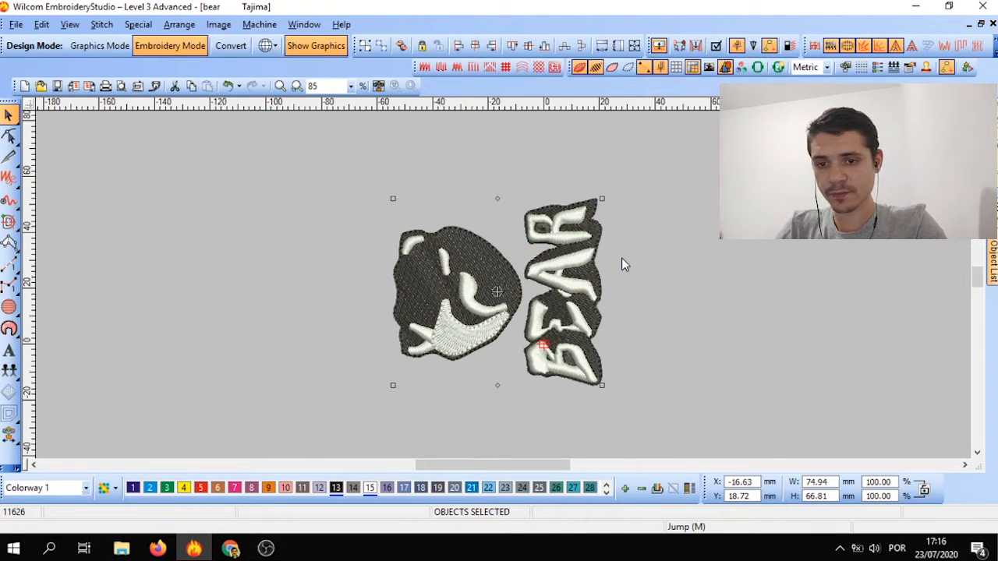
{"action": "key", "text": "ctrl+z"}
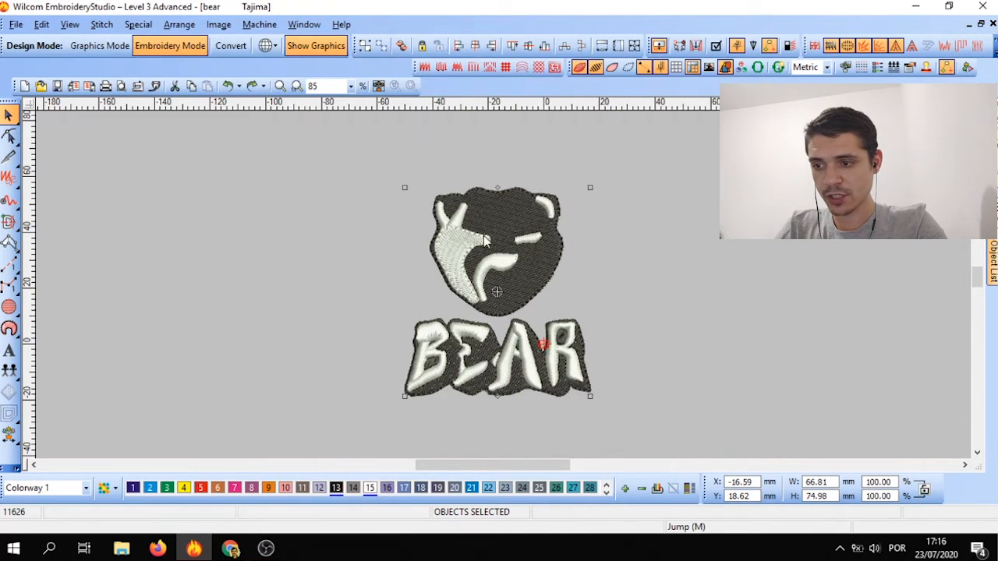
{"action": "left_click_drag", "start_coordinate": [590, 188], "coordinate": [609, 388]}
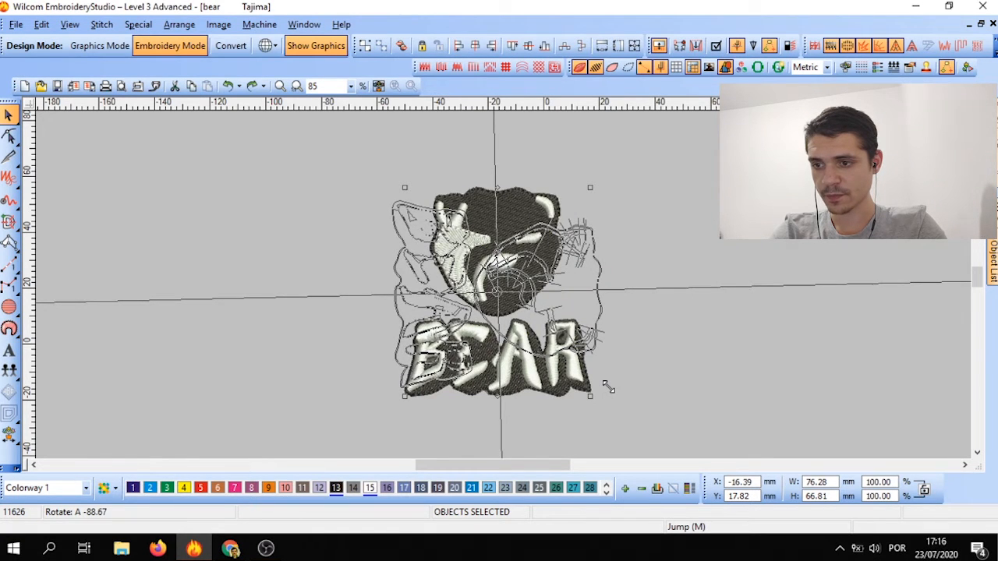
{"action": "left_click_drag", "start_coordinate": [609, 388], "coordinate": [615, 397]}
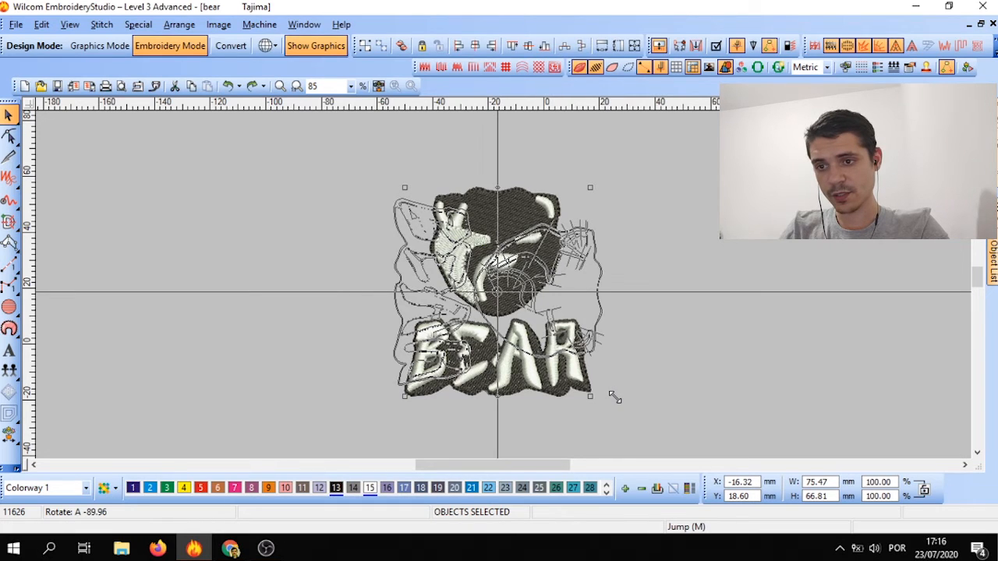
{"action": "left_click_drag", "start_coordinate": [615, 396], "coordinate": [615, 397]}
{"action": "key", "text": "ctrl+z"}
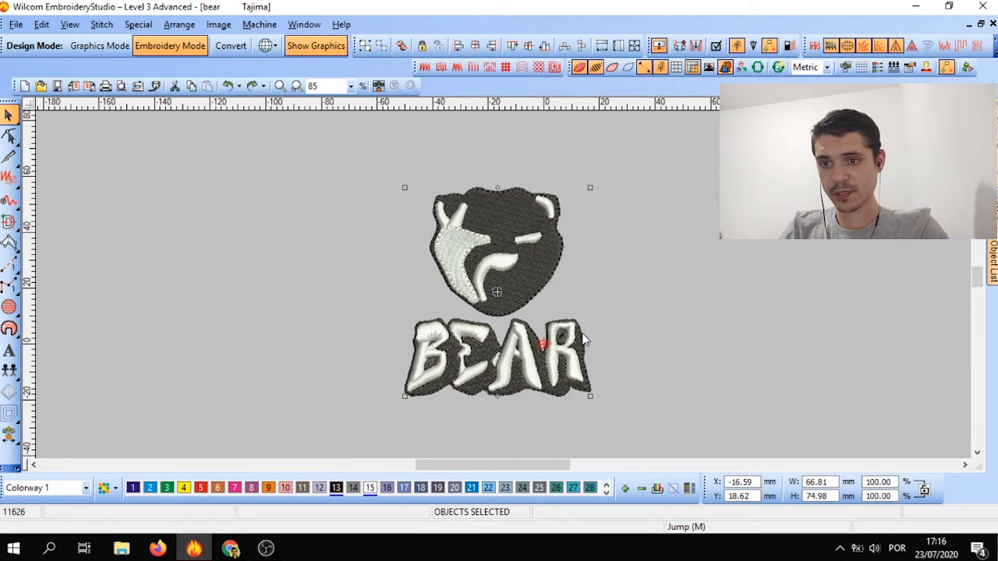
Try another free rotation of the design by its lower corner handle and restore the design with undo and redo.
{"action": "left_click_drag", "start_coordinate": [590, 397], "coordinate": [433, 194]}
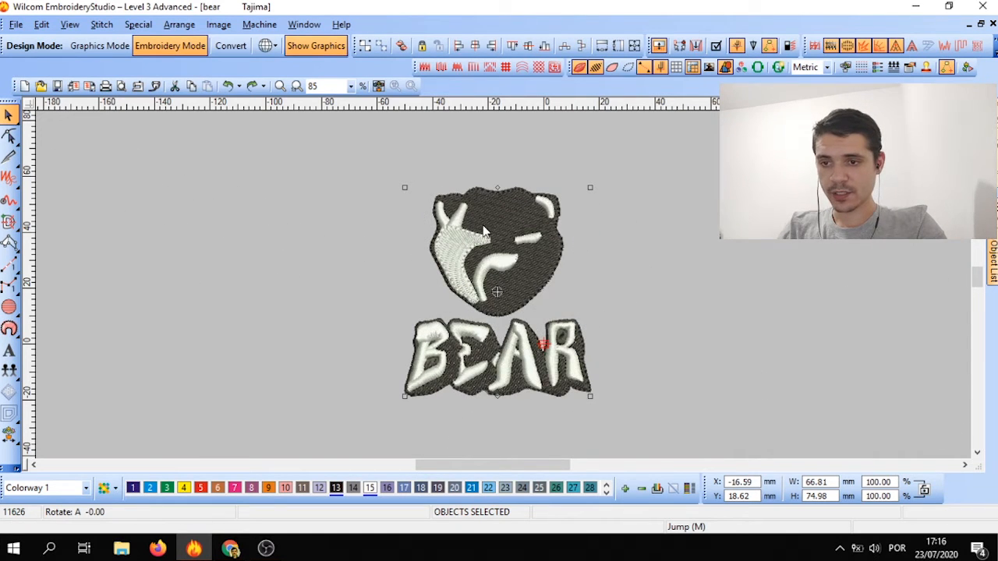
{"action": "key", "text": "ctrl+z"}
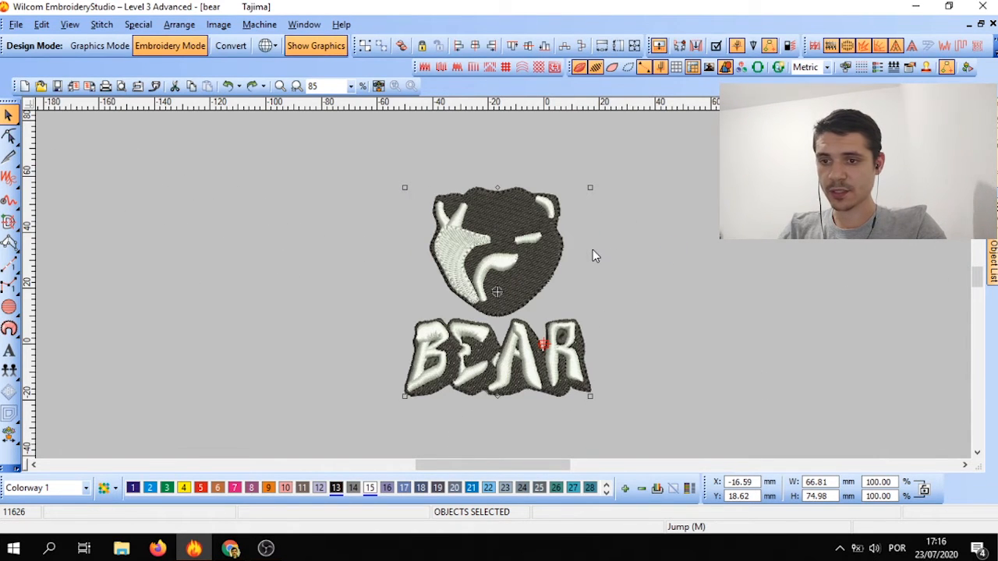
{"action": "key", "text": "ctrl+z"}
{"action": "key", "text": "ctrl+y"}
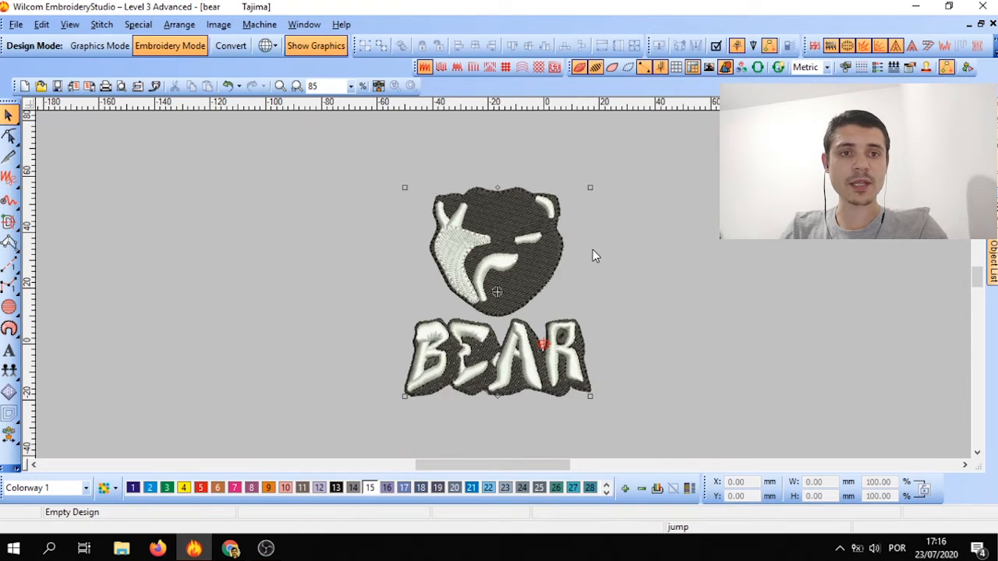
Move the bear design about 110 mm to the left, clear of the origin, and deselect it.
{"action": "left_click_drag", "start_coordinate": [543, 268], "coordinate": [238, 254]}
{"action": "left_click", "coordinate": [667, 265]}
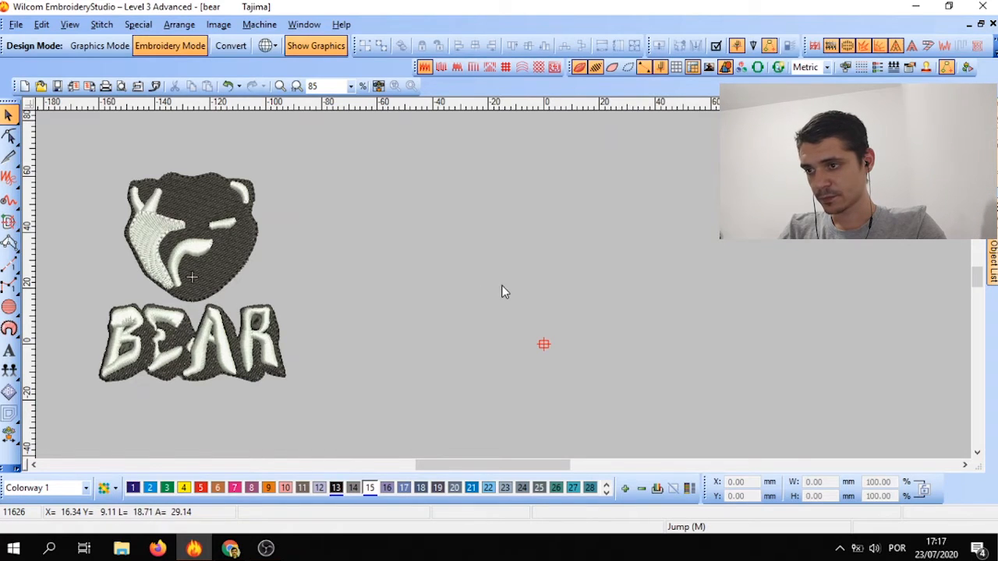
Draw a closed run-stitch rectangle about 36 mm wide and 34 mm high in the empty area beside the bear, and select it.
{"action": "left_click", "coordinate": [10, 244]}
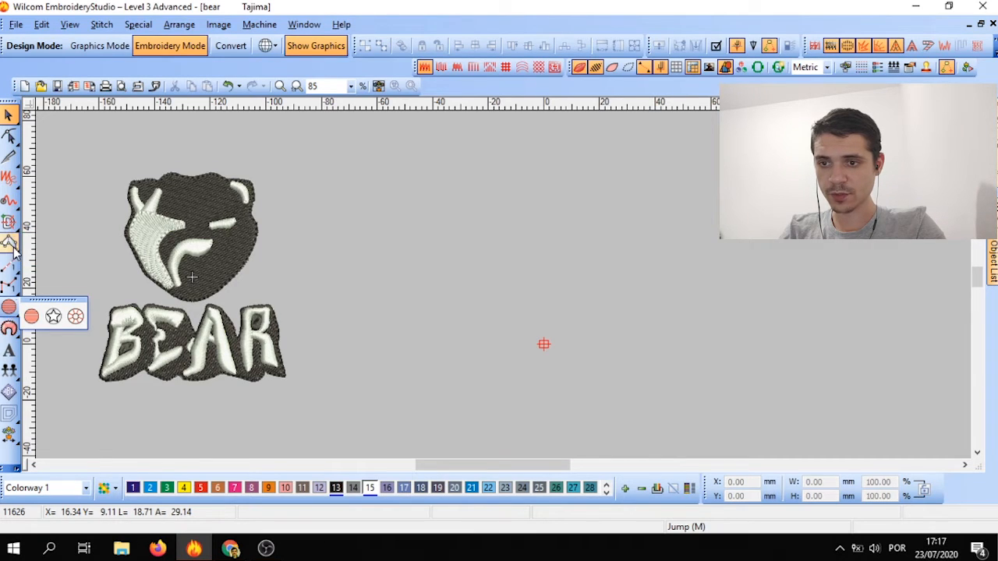
{"action": "left_click", "coordinate": [9, 264]}
{"action": "left_click", "coordinate": [429, 200]}
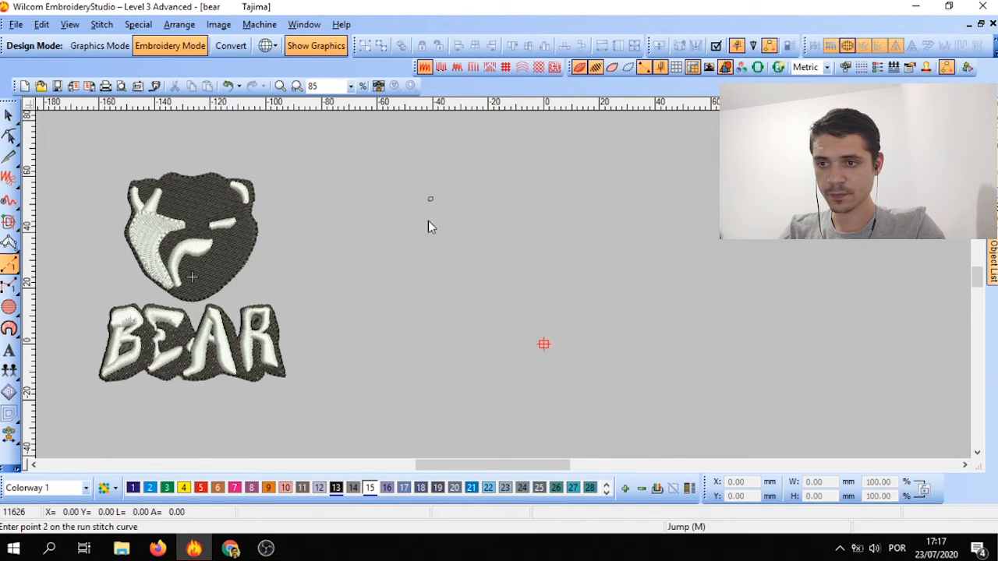
{"action": "left_click", "coordinate": [430, 289]}
{"action": "left_click", "coordinate": [531, 286]}
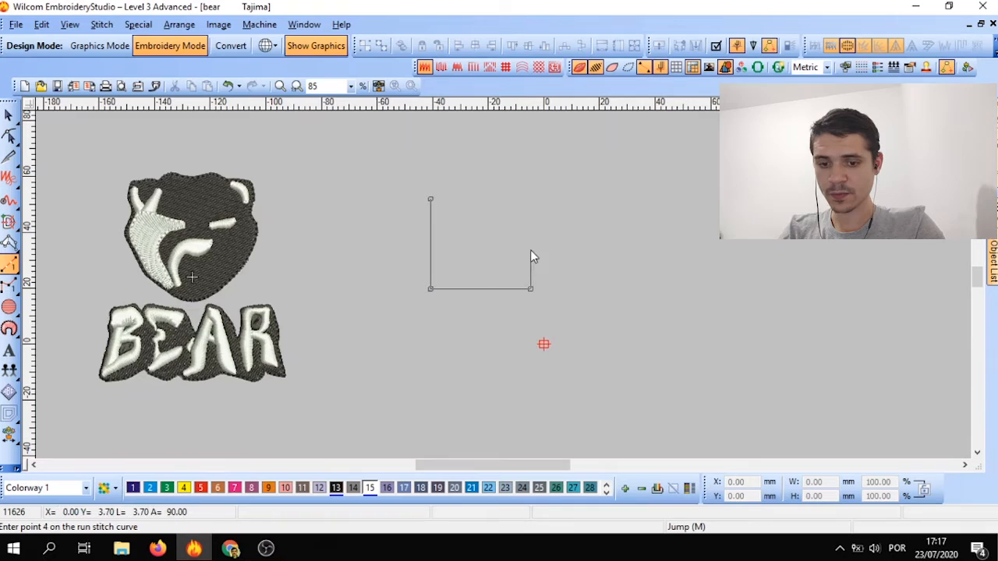
{"action": "left_click", "coordinate": [530, 195]}
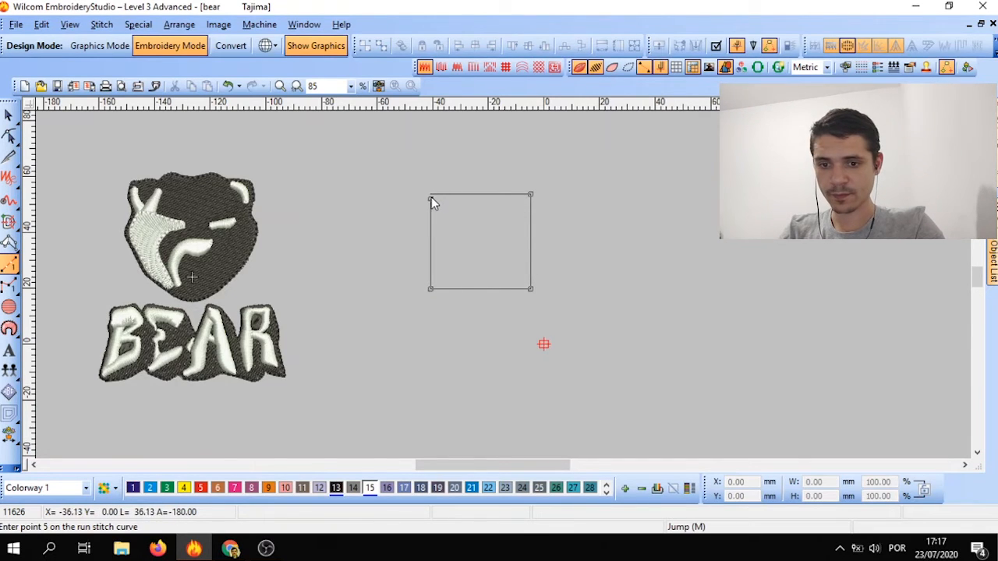
{"action": "left_click", "coordinate": [431, 197]}
{"action": "left_click", "coordinate": [431, 199]}
{"action": "key", "text": "Return"}
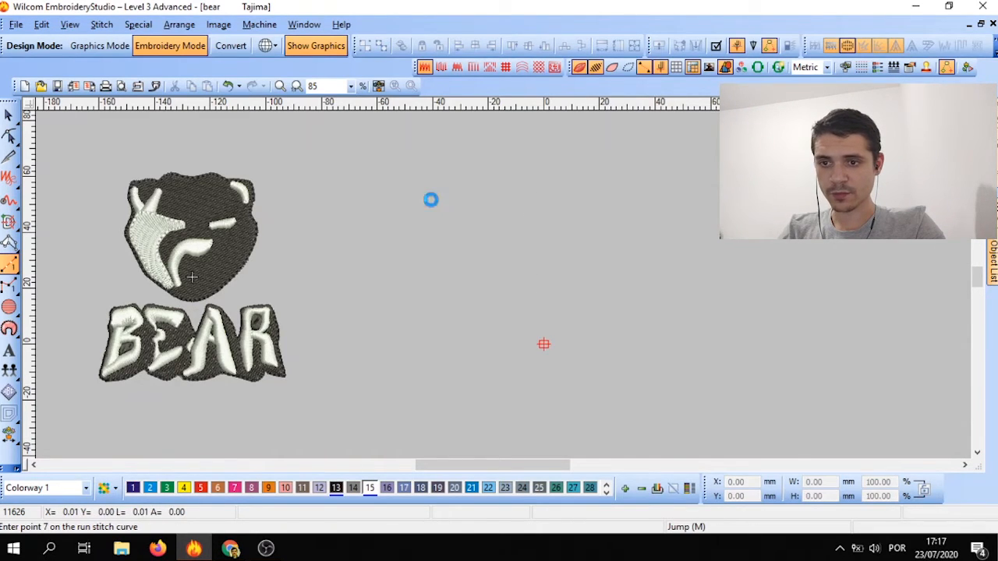
{"action": "left_click", "coordinate": [9, 114]}
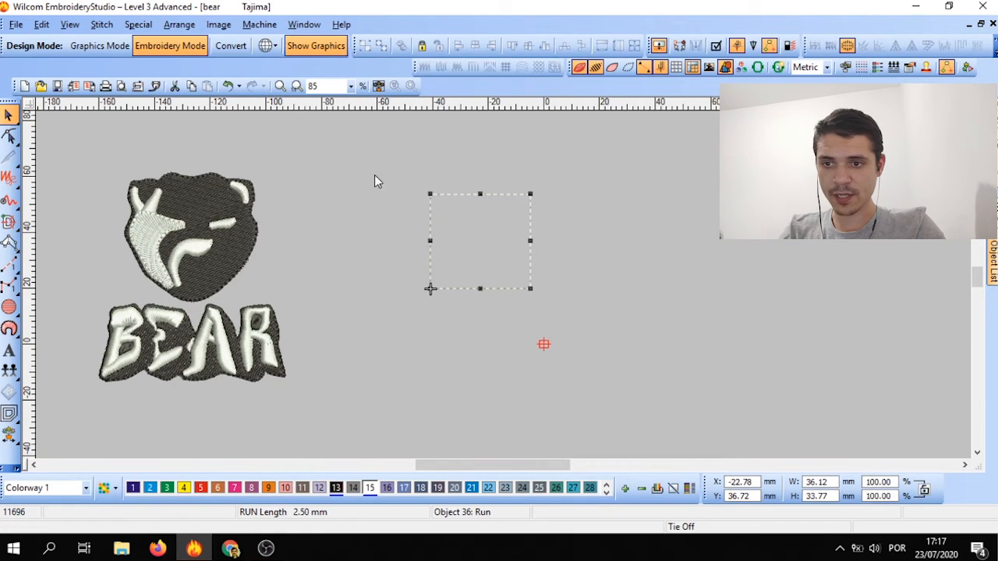
Stretch the run-stitch rectangle to about 99 mm wide, inspect its stitches, and narrow it to about 34 mm.
{"action": "left_click_drag", "start_coordinate": [531, 242], "coordinate": [705, 242]}
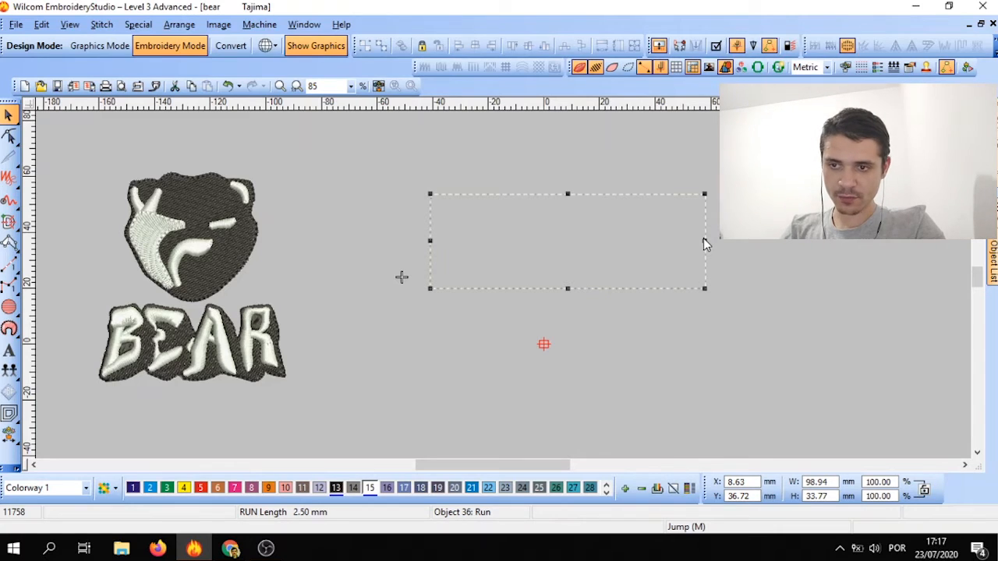
{"action": "scroll", "coordinate": [442, 215], "scroll_direction": "up", "scroll_amount": 1}
{"action": "scroll", "coordinate": [503, 288], "scroll_direction": "up", "scroll_amount": 1}
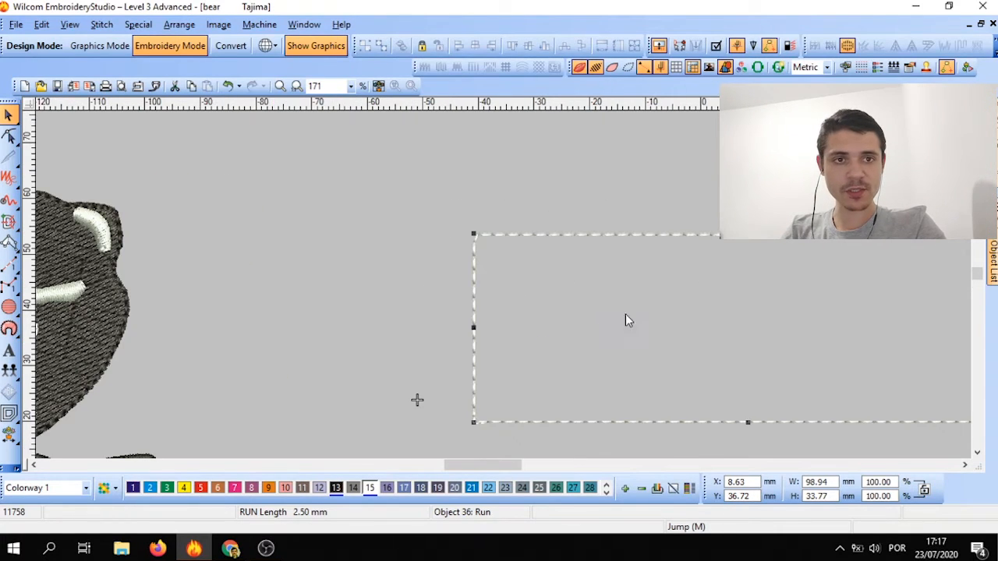
{"action": "scroll", "coordinate": [506, 289], "scroll_direction": "down", "scroll_amount": 1}
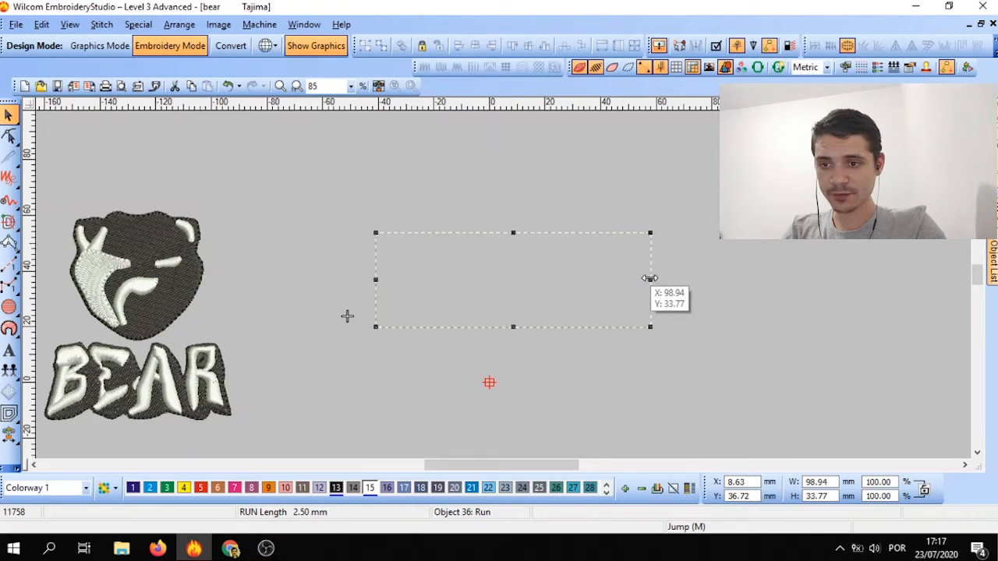
{"action": "left_click_drag", "start_coordinate": [651, 283], "coordinate": [471, 279]}
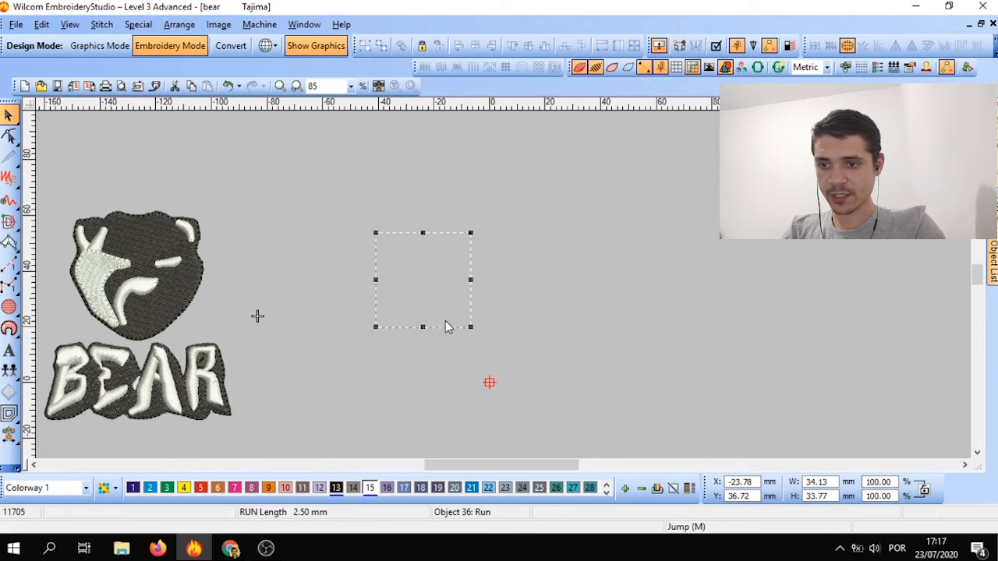
Resize the run-stitch rectangle freely to about 72 mm wide and 49 mm high.
{"action": "left_click_drag", "start_coordinate": [423, 328], "coordinate": [559, 407]}
{"action": "left_click_drag", "start_coordinate": [495, 323], "coordinate": [577, 323]}
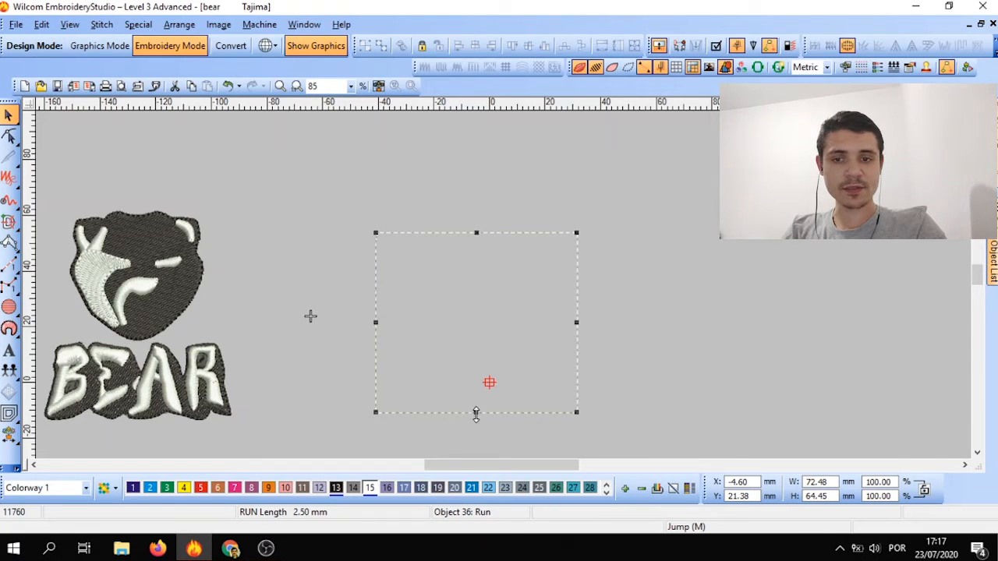
{"action": "left_click_drag", "start_coordinate": [476, 413], "coordinate": [510, 368]}
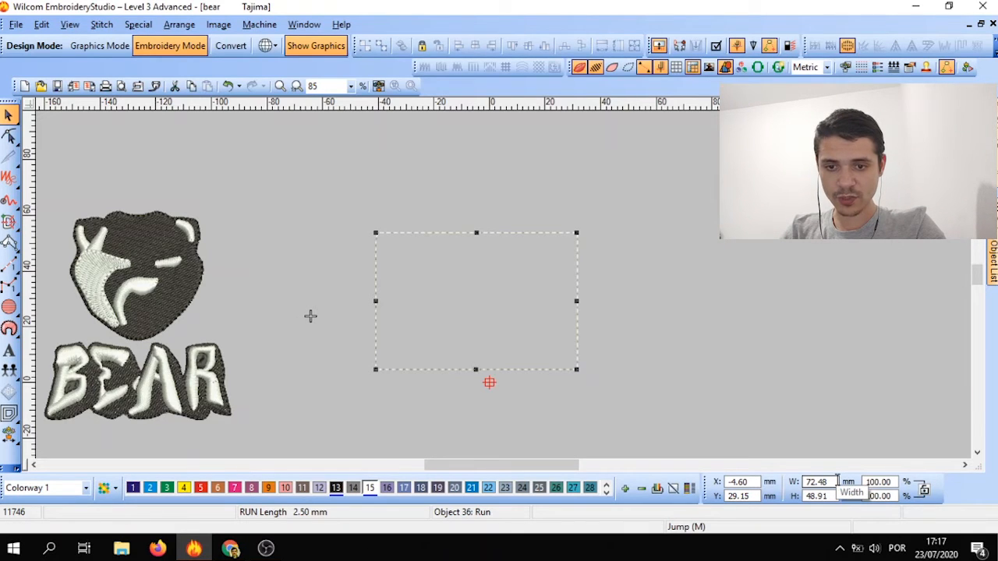
Lock the run-stitch rectangle's proportions and scale it to 100 mm wide.
{"action": "left_click_drag", "start_coordinate": [826, 482], "coordinate": [767, 485]}
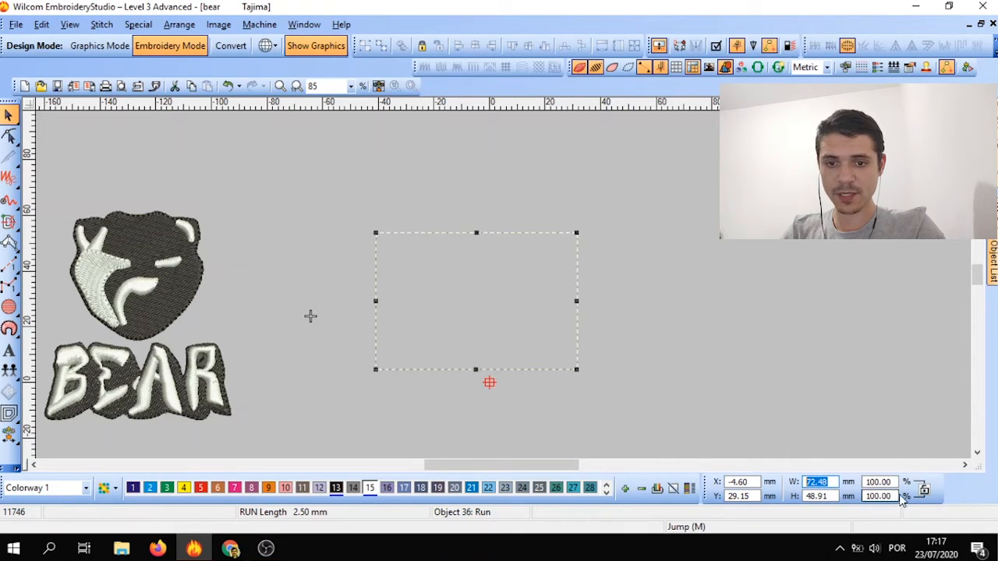
{"action": "left_click", "coordinate": [925, 491]}
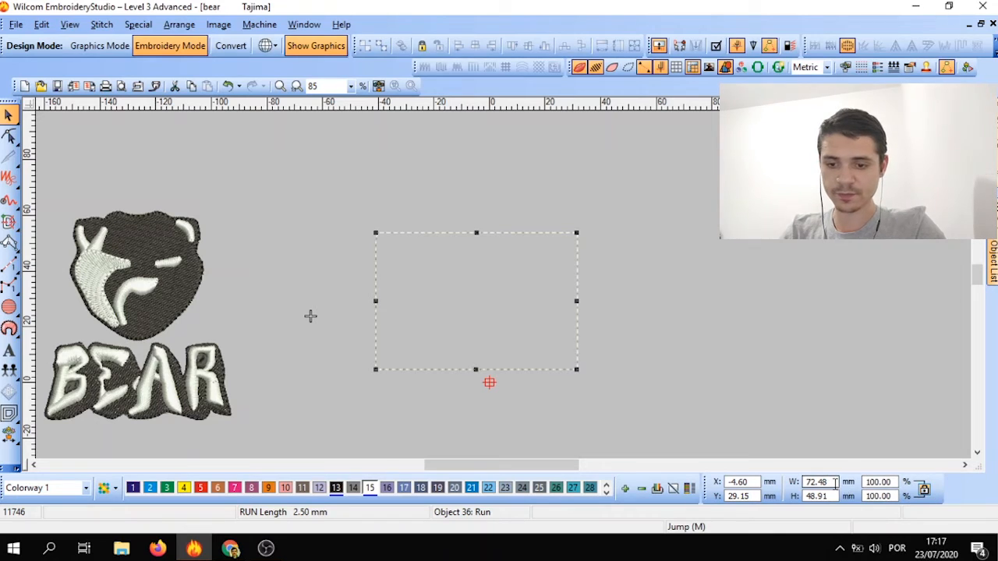
{"action": "left_click_drag", "start_coordinate": [829, 483], "coordinate": [766, 481]}
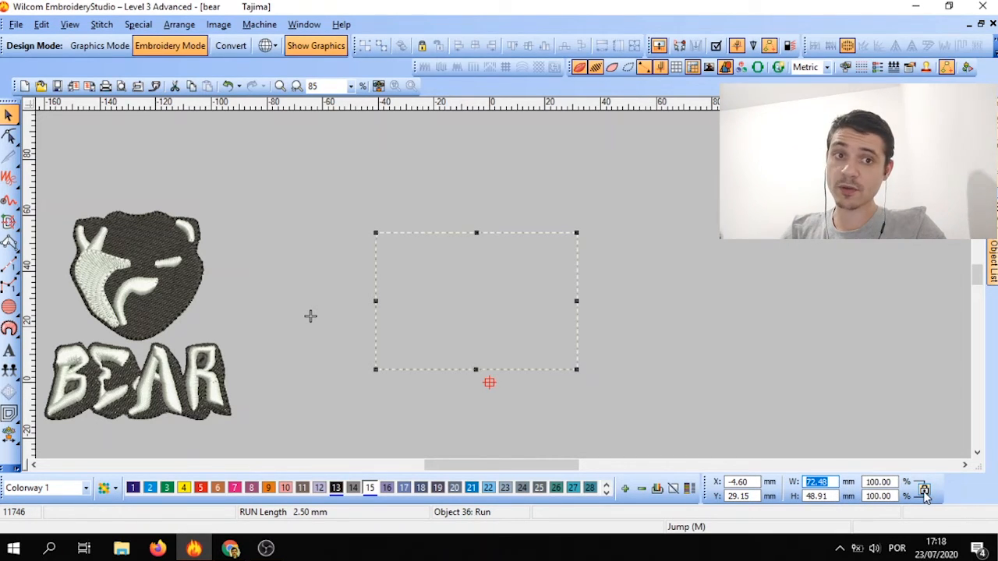
{"action": "type", "text": "100"}
{"action": "key", "text": "Return"}
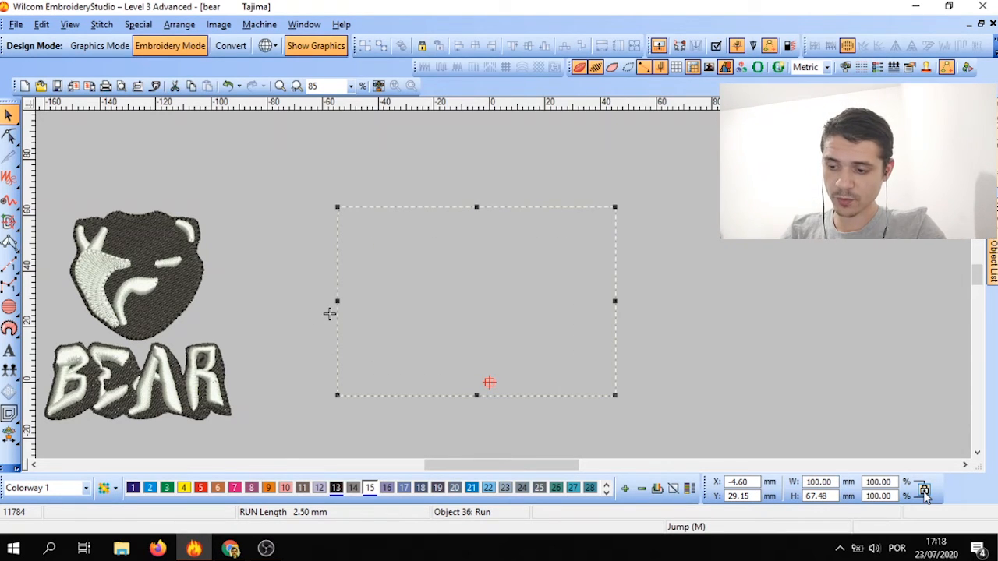
Undo the proportional scaling and the height change before it, and reselect the run-stitch rectangle.
{"action": "key", "text": "ctrl+z"}
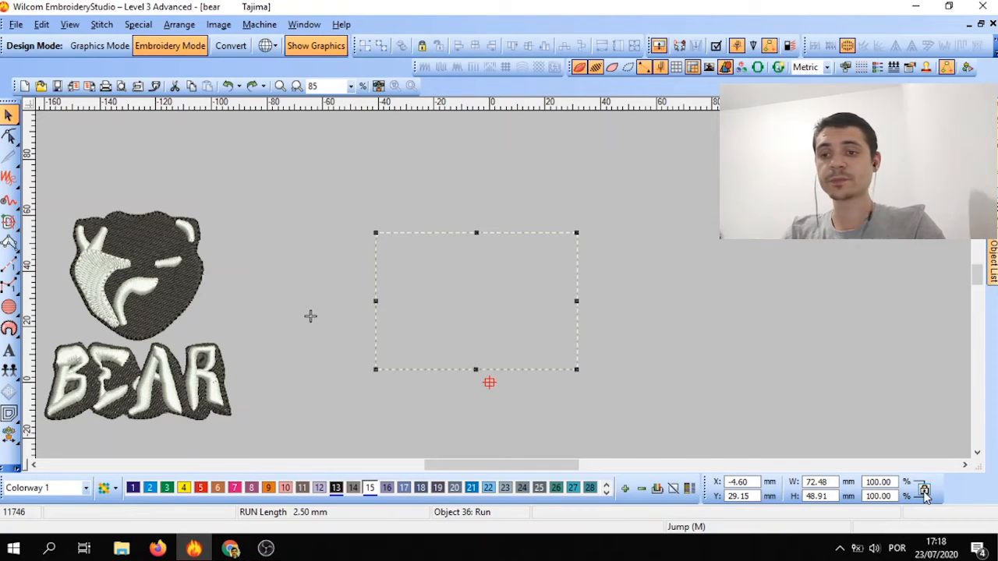
{"action": "key", "text": "ctrl+y"}
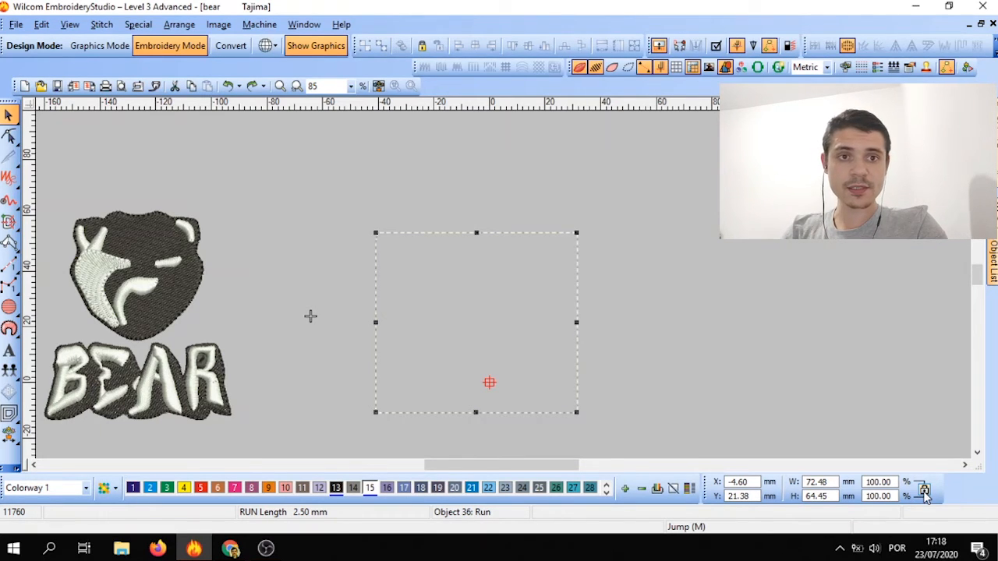
{"action": "left_click", "coordinate": [848, 400]}
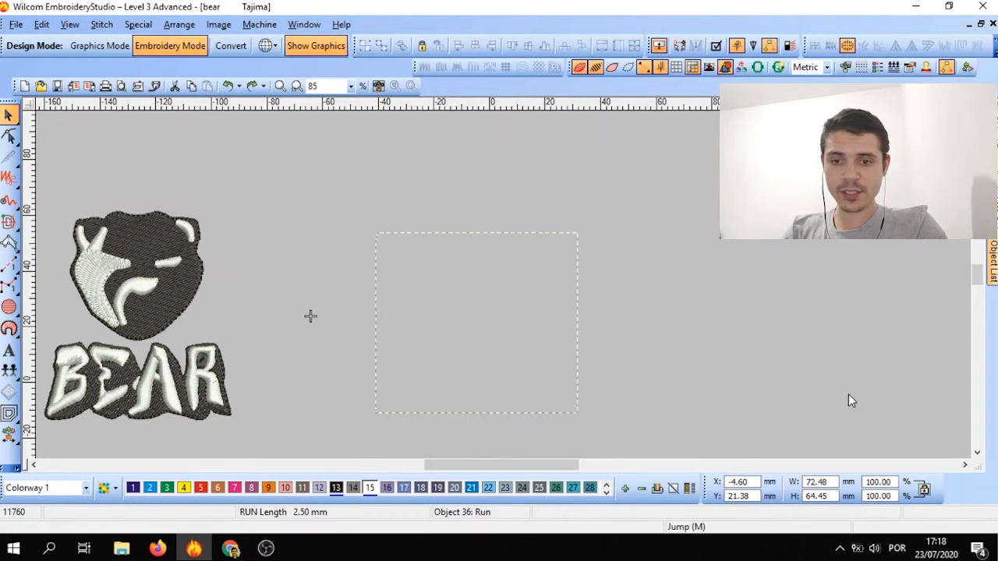
{"action": "left_click", "coordinate": [575, 392]}
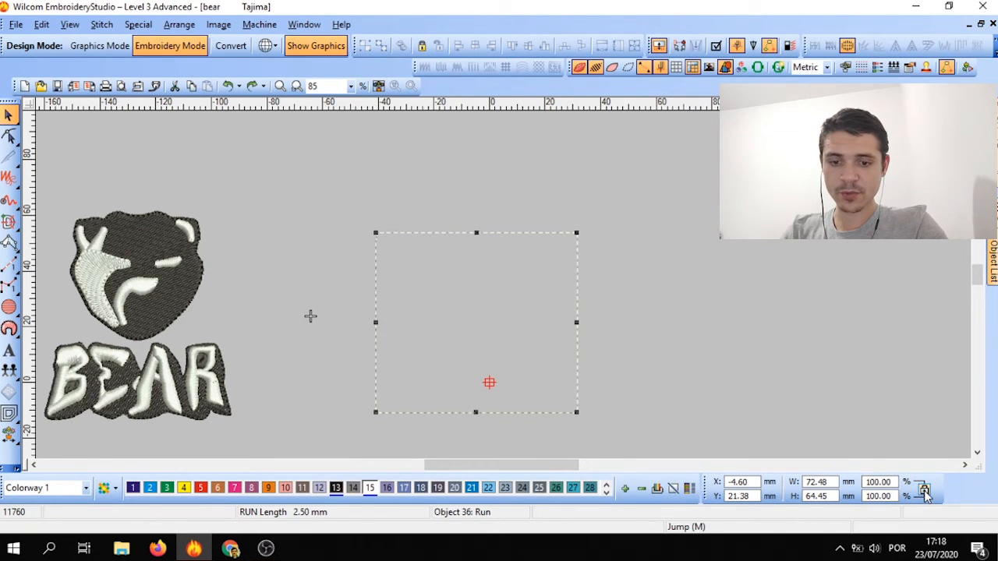
Unlock the rectangle's proportions and set its width and its height to 100 mm each.
{"action": "double_click", "coordinate": [815, 483]}
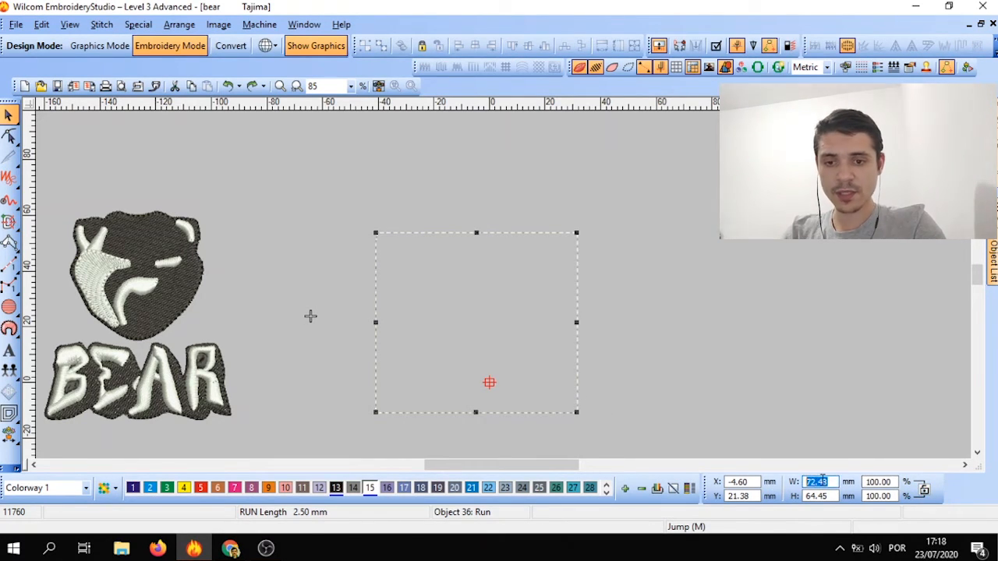
{"action": "type", "text": "100"}
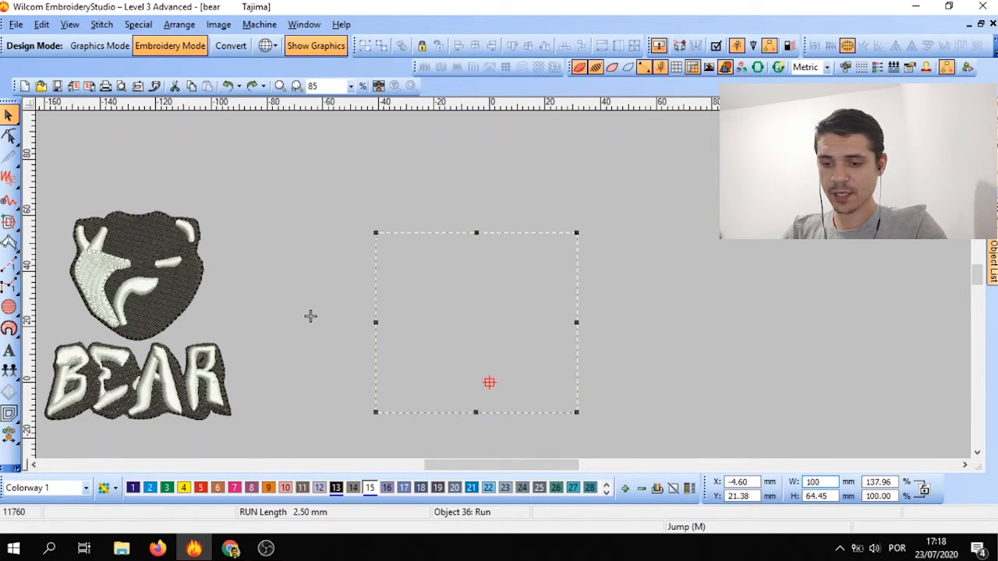
{"action": "key", "text": "Return"}
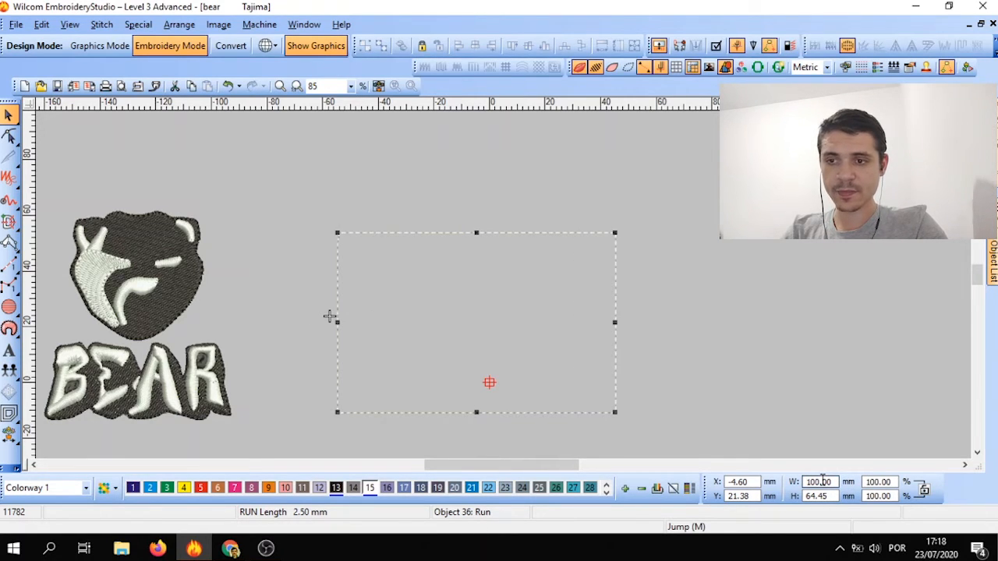
{"action": "double_click", "coordinate": [817, 496]}
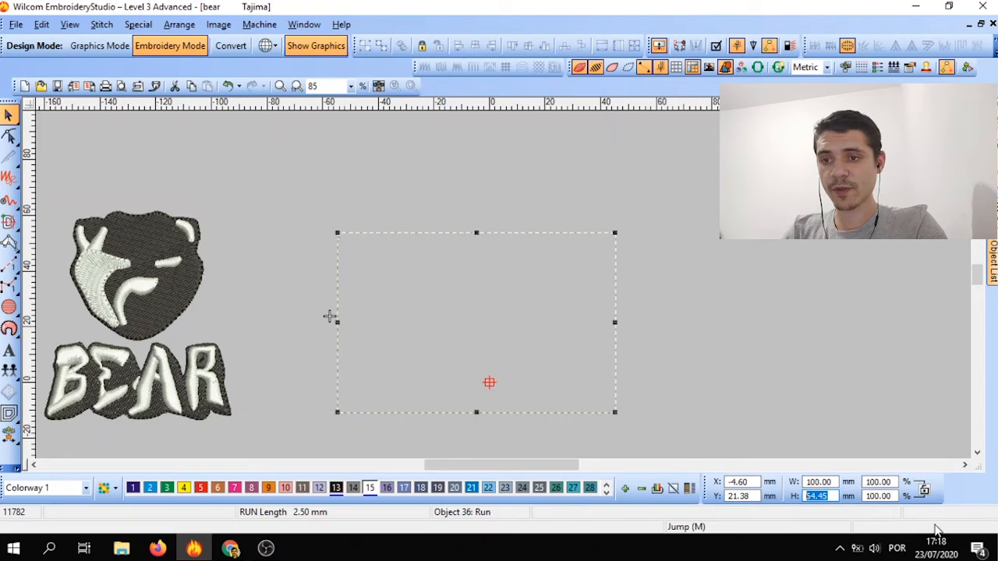
{"action": "type", "text": "100"}
{"action": "key", "text": "Return"}
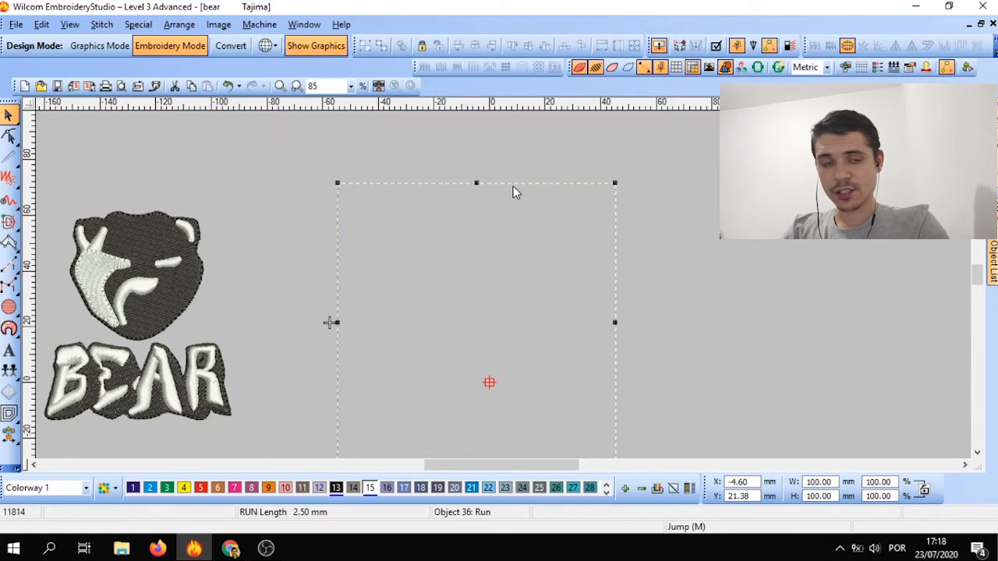
Move the square about 32 mm right and 17 mm up, and scale it to about 57 mm wide and high.
{"action": "left_click_drag", "start_coordinate": [514, 190], "coordinate": [606, 142]}
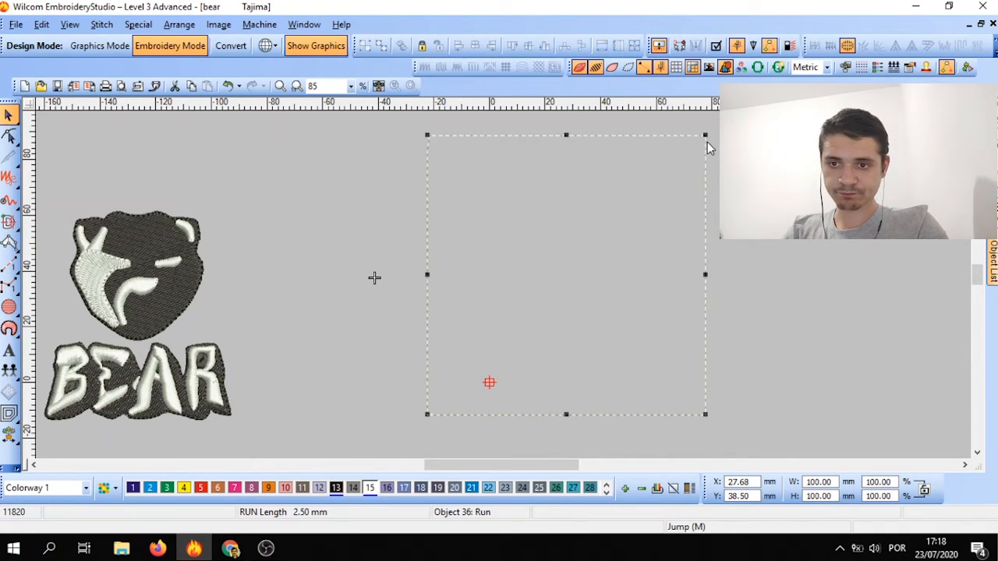
{"action": "left_click_drag", "start_coordinate": [705, 136], "coordinate": [646, 195]}
{"action": "left_click", "coordinate": [761, 254]}
{"action": "left_click", "coordinate": [619, 196]}
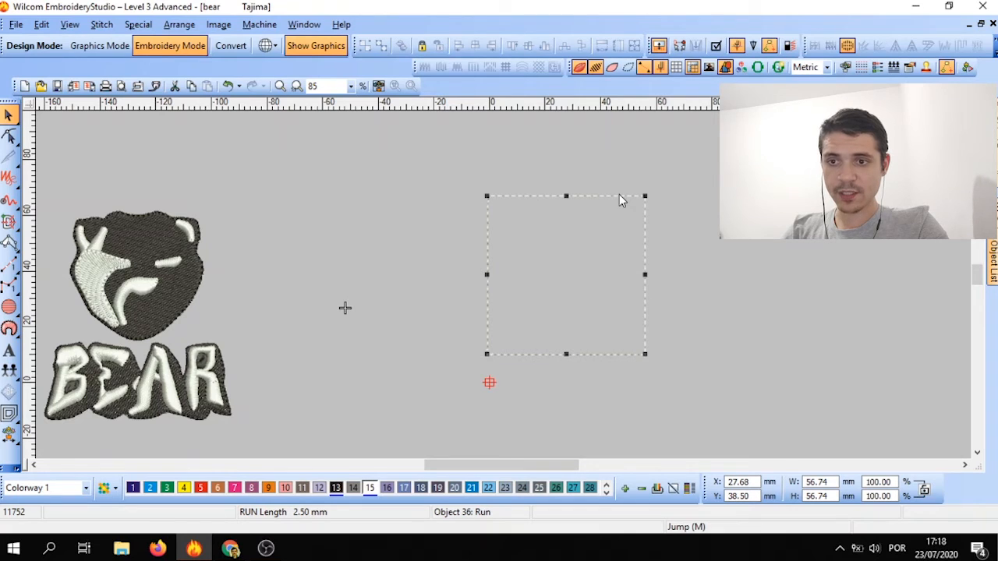
Place a vertical guide at about 23 mm on the horizontal ruler, just left of the square's centre.
{"action": "right_click", "coordinate": [622, 196]}
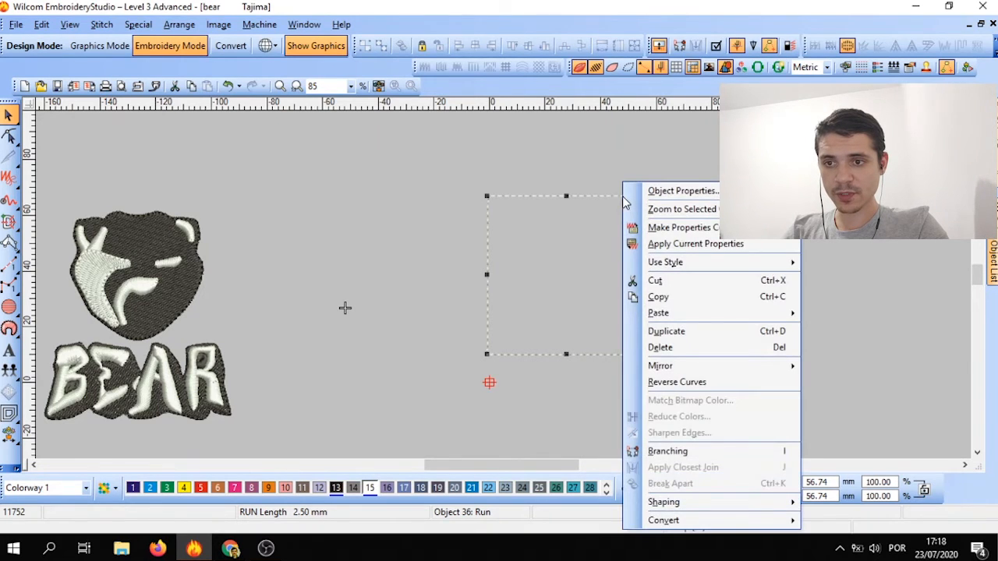
{"action": "left_click", "coordinate": [571, 270]}
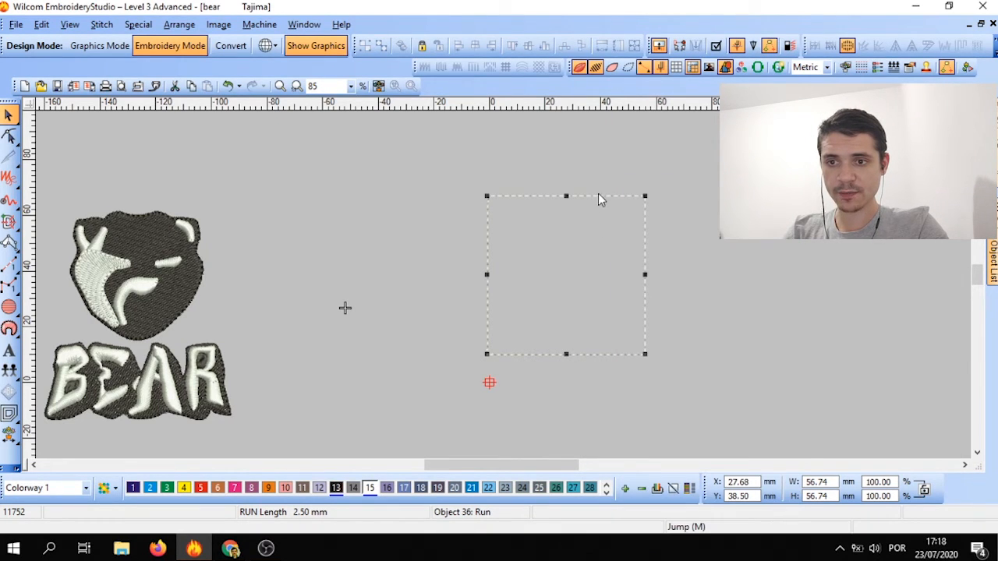
{"action": "left_click_drag", "start_coordinate": [581, 103], "coordinate": [553, 106]}
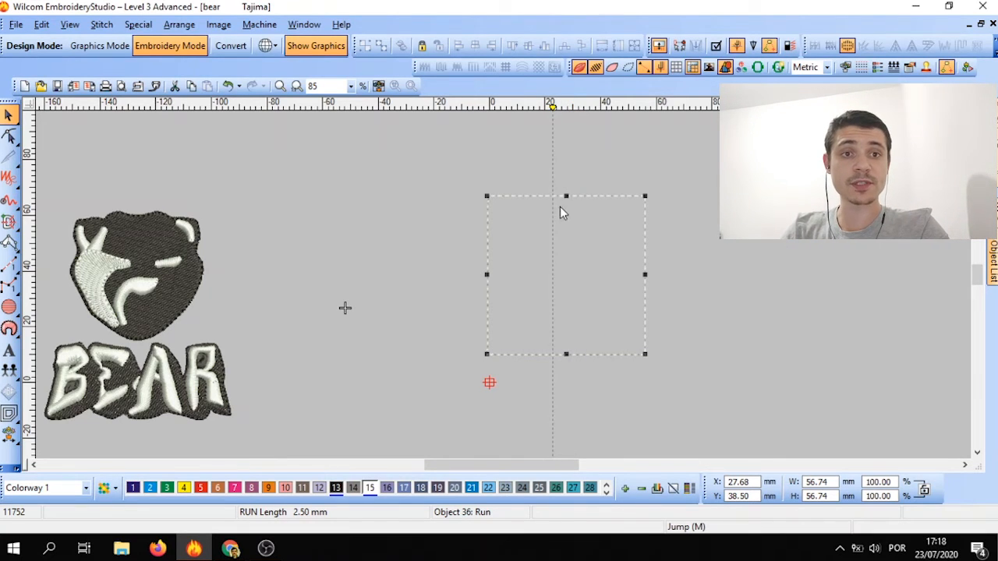
Rotate the square about 45.5 degrees clockwise around its centre so that it stands as a diamond.
{"action": "left_click", "coordinate": [612, 198]}
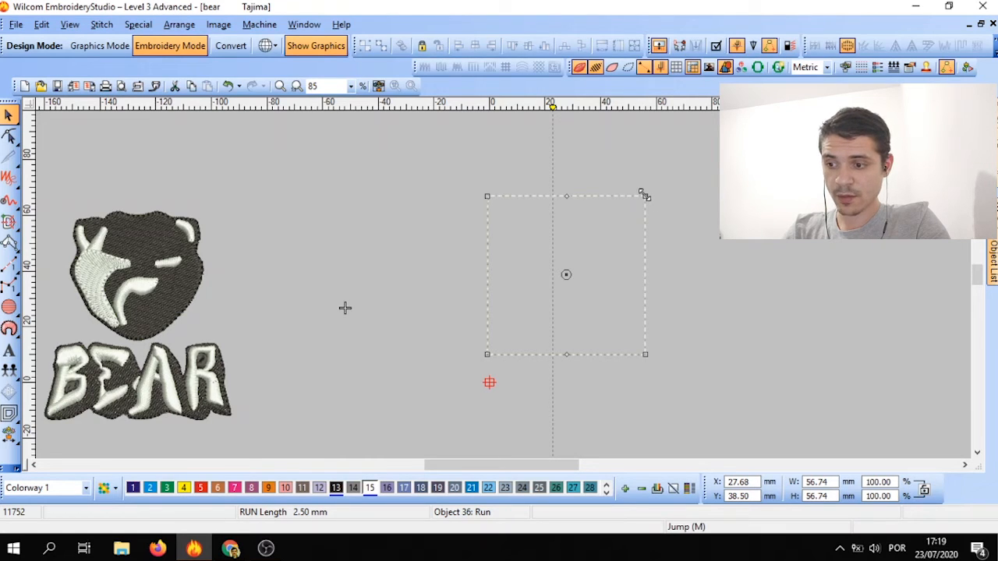
{"action": "left_click_drag", "start_coordinate": [644, 196], "coordinate": [663, 277]}
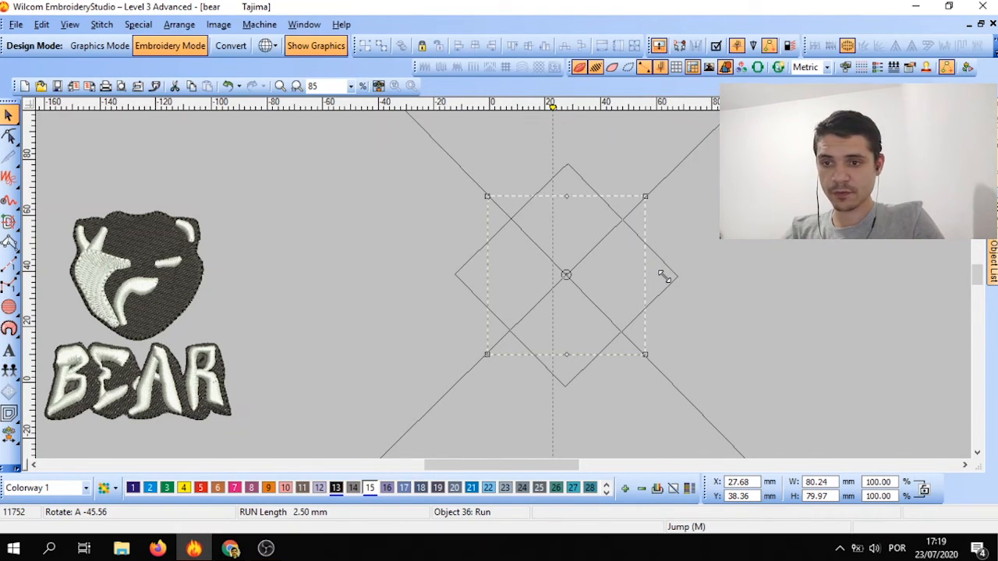
{"action": "left_click_drag", "start_coordinate": [664, 278], "coordinate": [663, 281]}
Nudge the diamond left by about 5 mm until its corners are centred on the vertical guide.
{"action": "key", "text": "Left"}
{"action": "key", "text": "Left"}
{"action": "key", "text": "Left"}
{"action": "key", "text": "Left"}
{"action": "key", "text": "Left"}
{"action": "key", "text": "Left"}
{"action": "key", "text": "Left"}
{"action": "key", "text": "Left"}
{"action": "key", "text": "Left"}
{"action": "key", "text": "Left"}
{"action": "key", "text": "Left"}
{"action": "key", "text": "Left"}
{"action": "key", "text": "Left"}
{"action": "key", "text": "Left"}
{"action": "key", "text": "Left"}
{"action": "key", "text": "Left"}
{"action": "key", "text": "Left"}
{"action": "key", "text": "Left"}
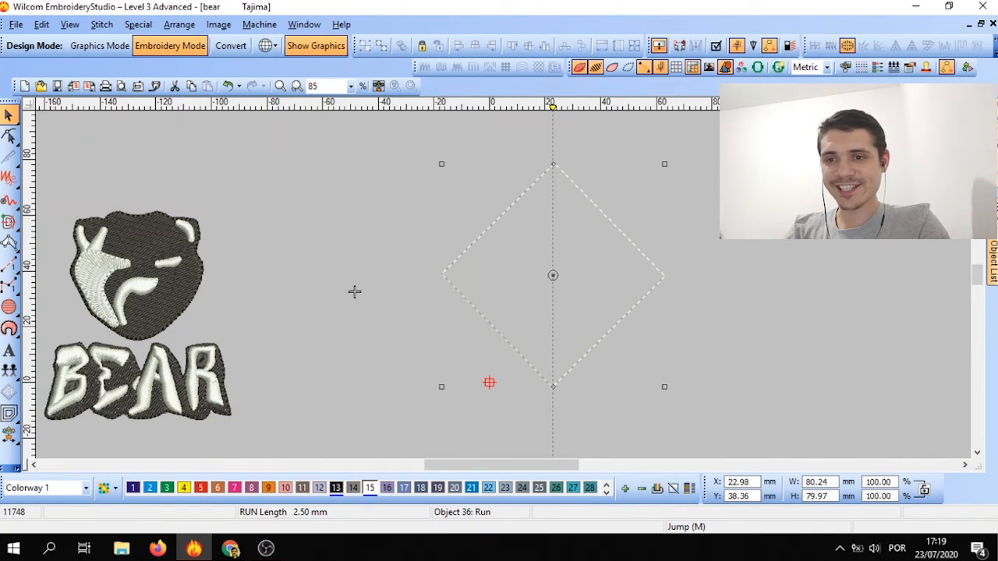
Reduce the diamond's height to about 55 mm from its upper edge, keeping its width, and deselect it.
{"action": "left_click", "coordinate": [590, 197]}
{"action": "left_click_drag", "start_coordinate": [551, 163], "coordinate": [553, 234]}
{"action": "left_click", "coordinate": [689, 244]}
{"action": "left_click", "coordinate": [600, 267]}
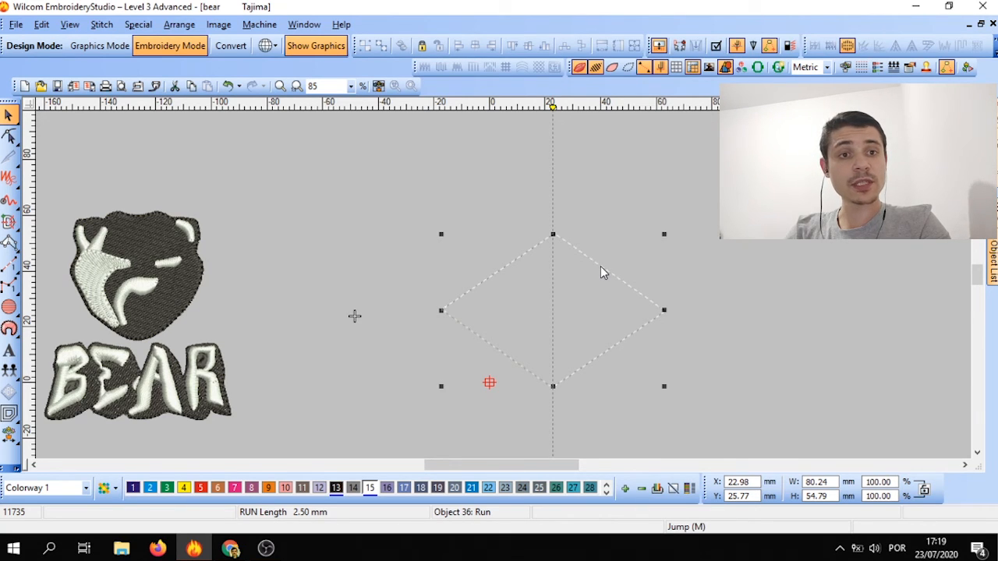
{"action": "left_click", "coordinate": [594, 184]}
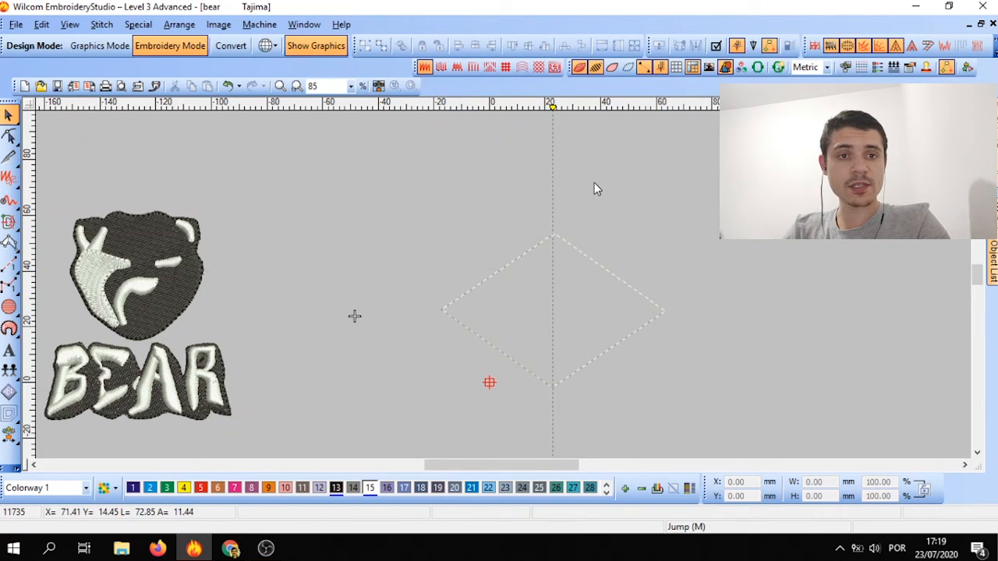
Delete the run-stitch diamond beside the bear design.
{"action": "left_click", "coordinate": [579, 252]}
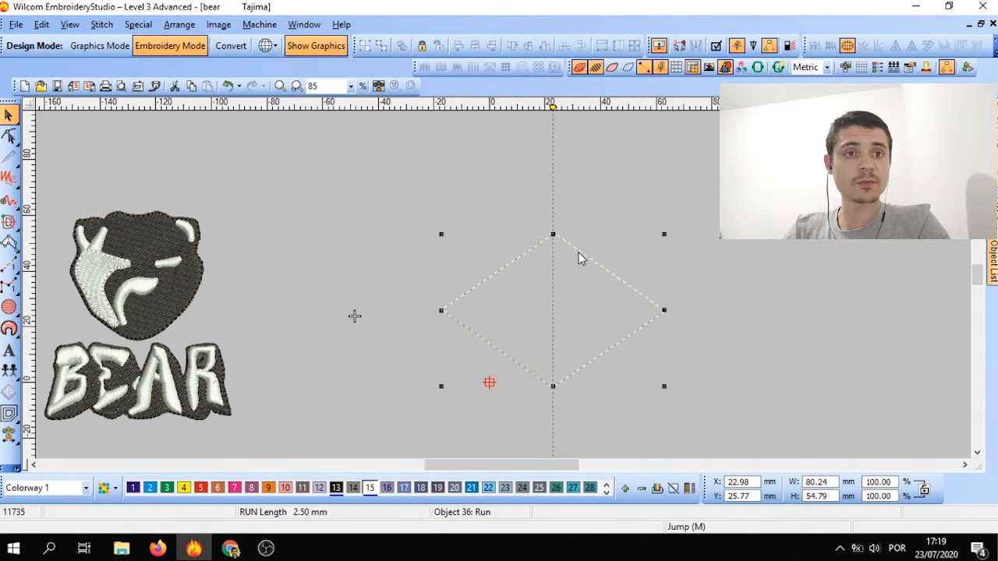
{"action": "key", "text": "Delete"}
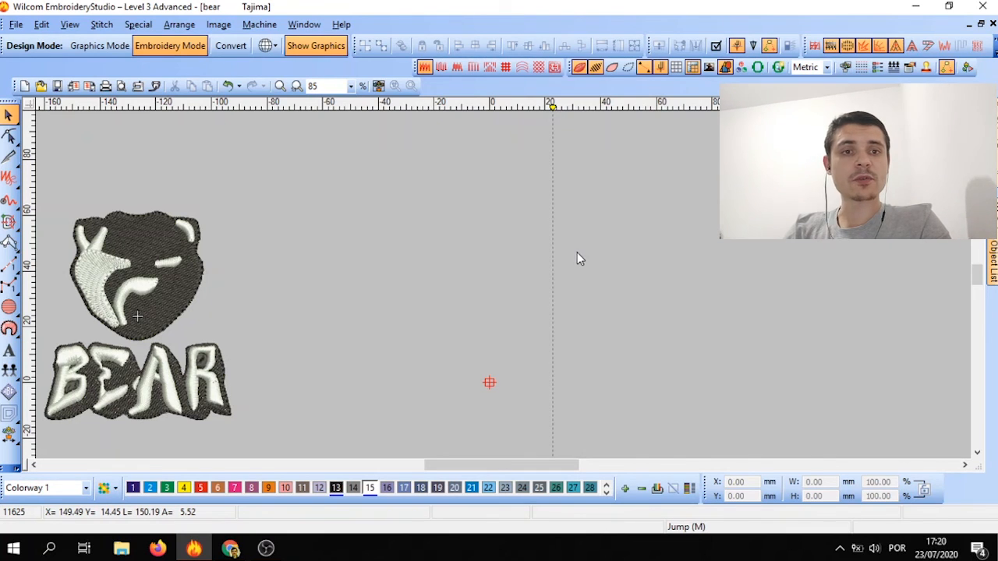
{"action": "scroll", "coordinate": [539, 312], "scroll_direction": "down", "scroll_amount": 1}
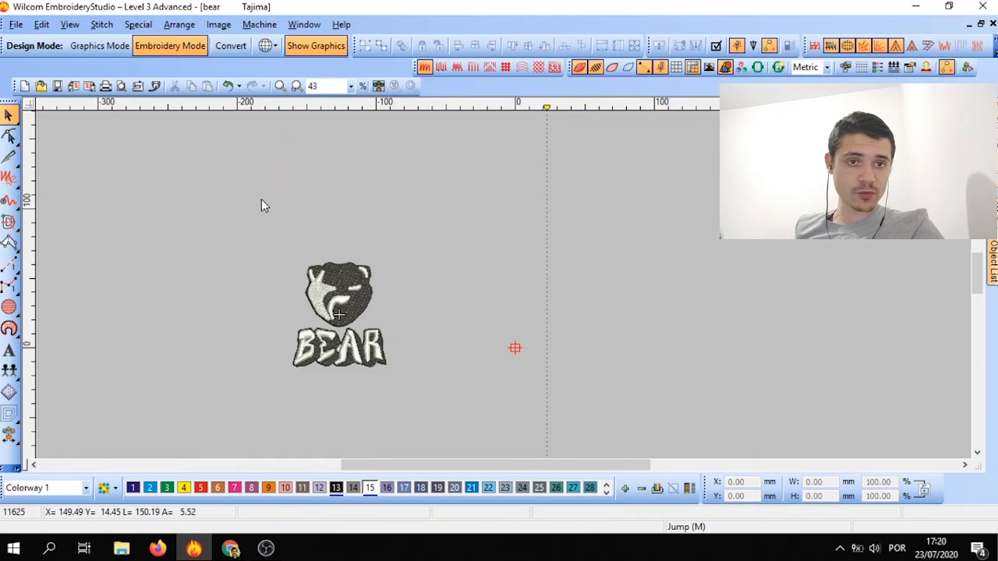
{"action": "scroll", "coordinate": [337, 311], "scroll_direction": "up", "scroll_amount": 1}
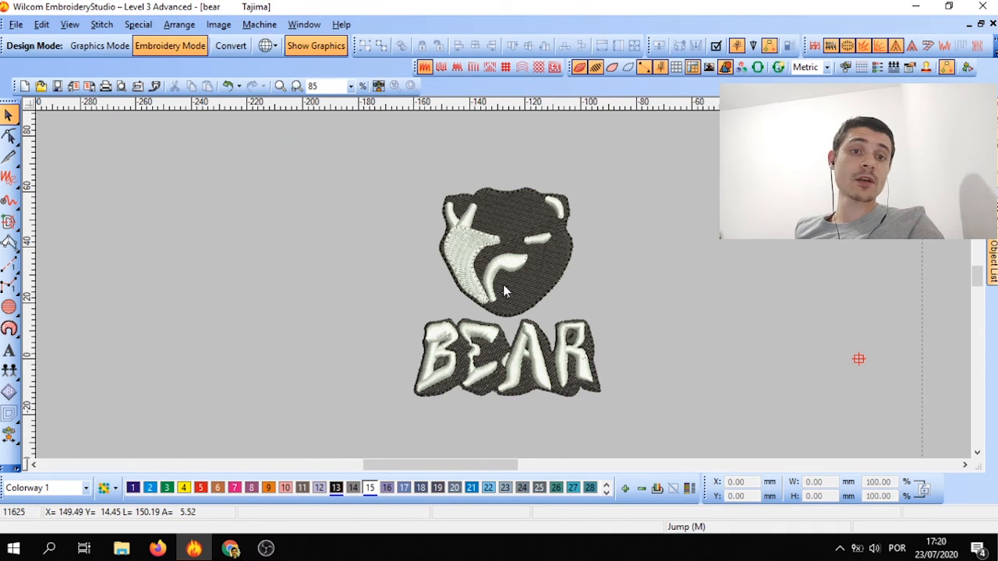